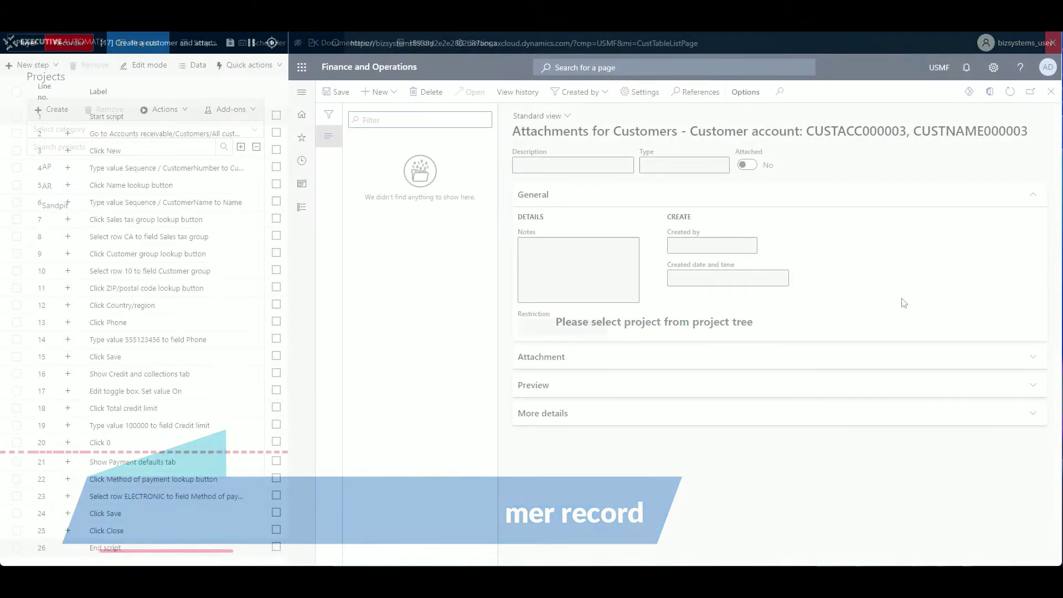
# Attach the file Customer onboarding check list.docx to the customer record and expand the attachment's Attachment details
pyautogui.click(395, 93)
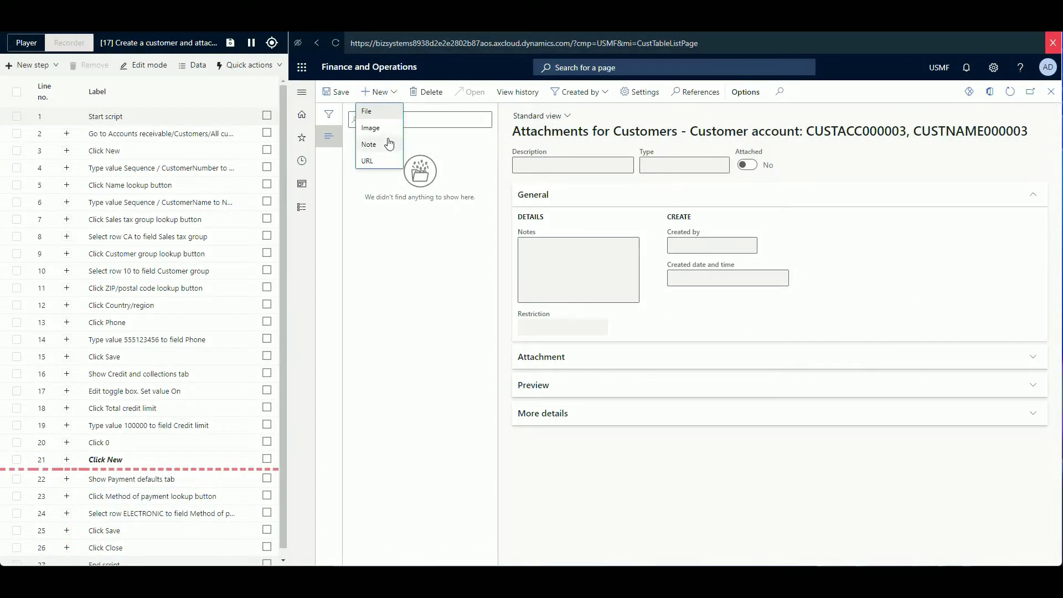
pyautogui.click(368, 111)
pyautogui.click(881, 130)
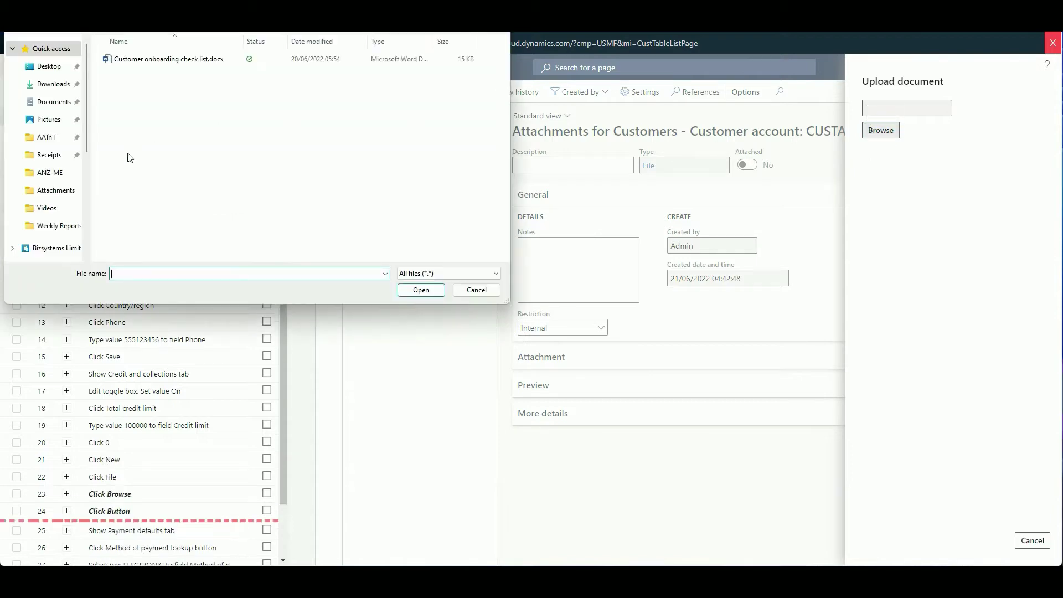
pyautogui.click(166, 59)
pyautogui.click(421, 290)
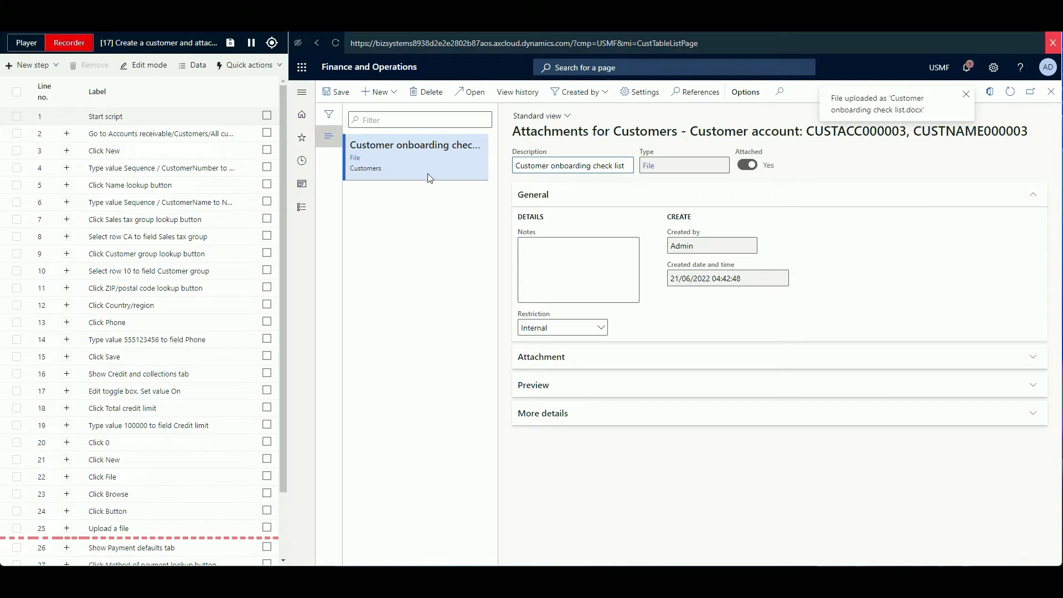
pyautogui.click(564, 361)
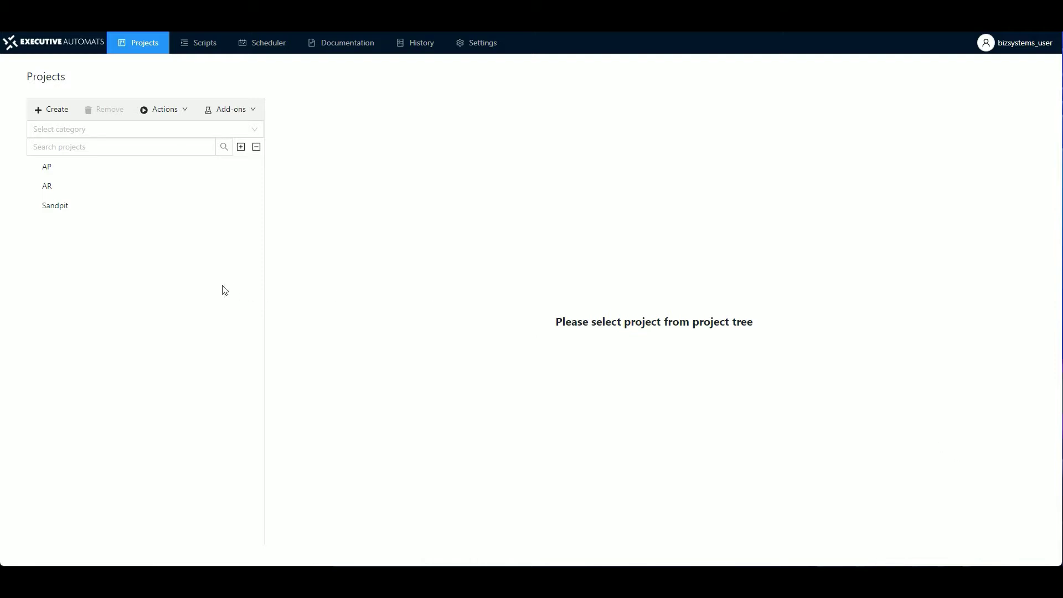
# Clone the AR project's script "Create a new customer in all companies" within AR as "Create a customer and attach a file"
pyautogui.click(48, 189)
pyautogui.click(326, 116)
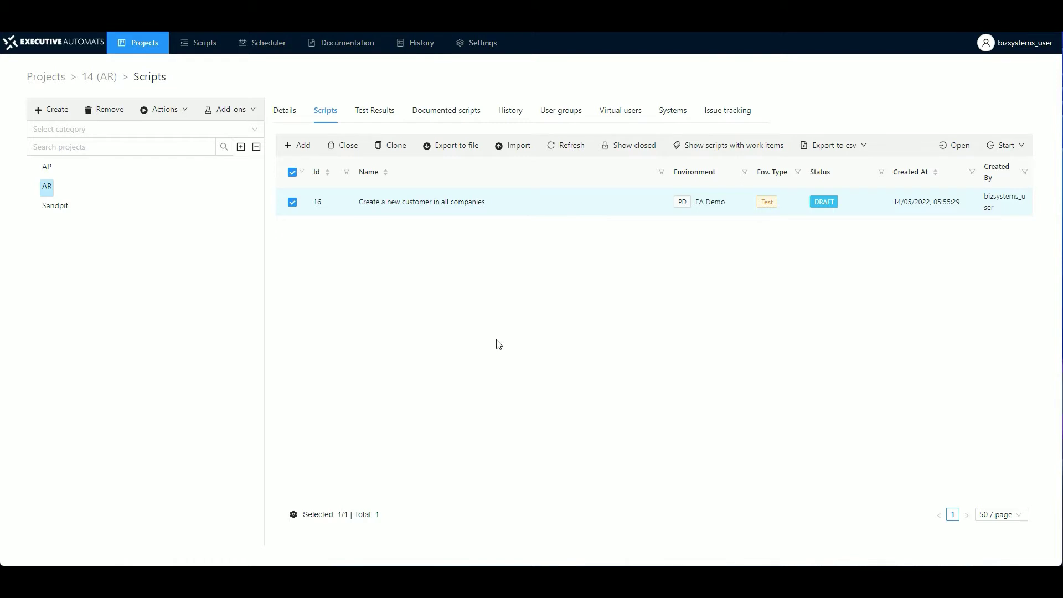
pyautogui.click(393, 147)
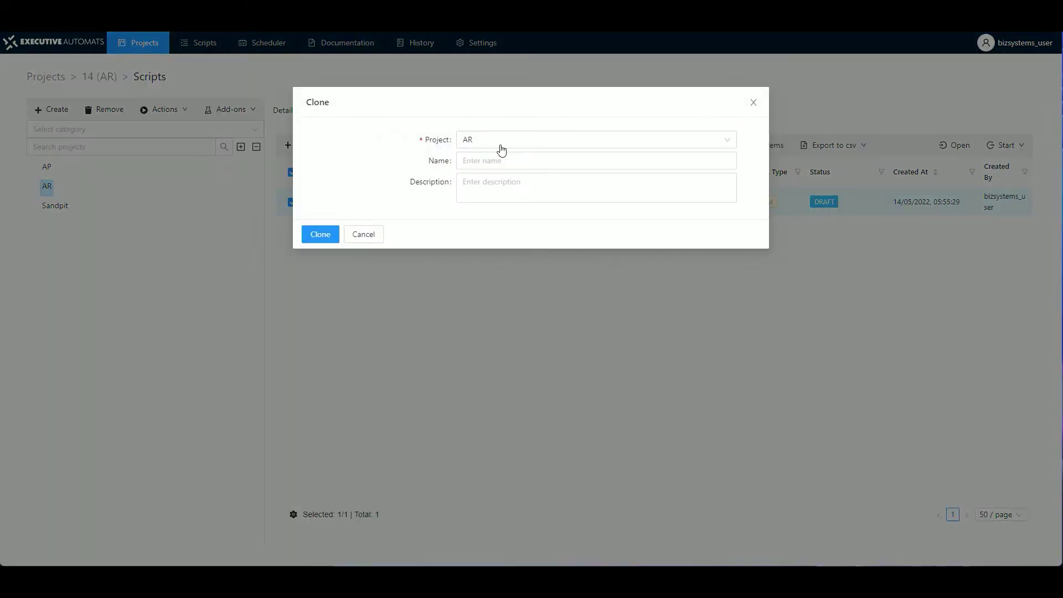
pyautogui.click(480, 161)
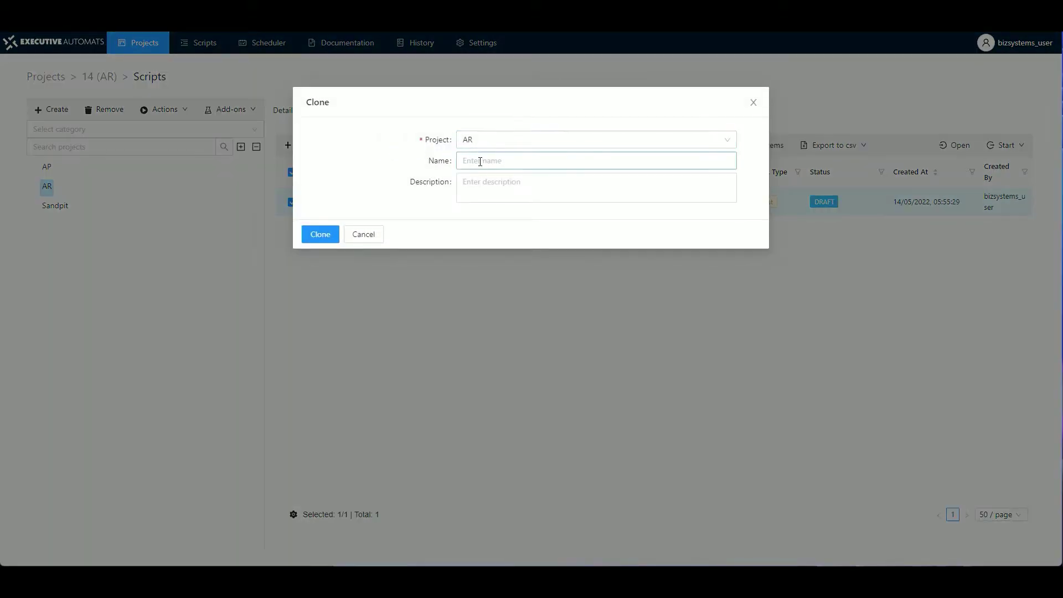
pyautogui.write('Create a')
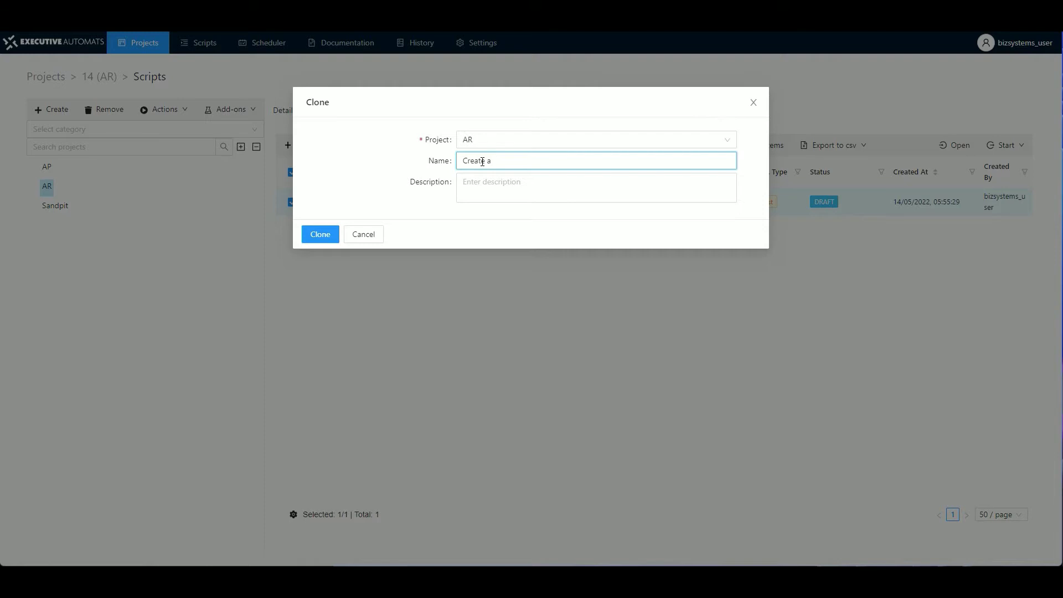
pyautogui.write('customer and attach a file')
pyautogui.click(326, 236)
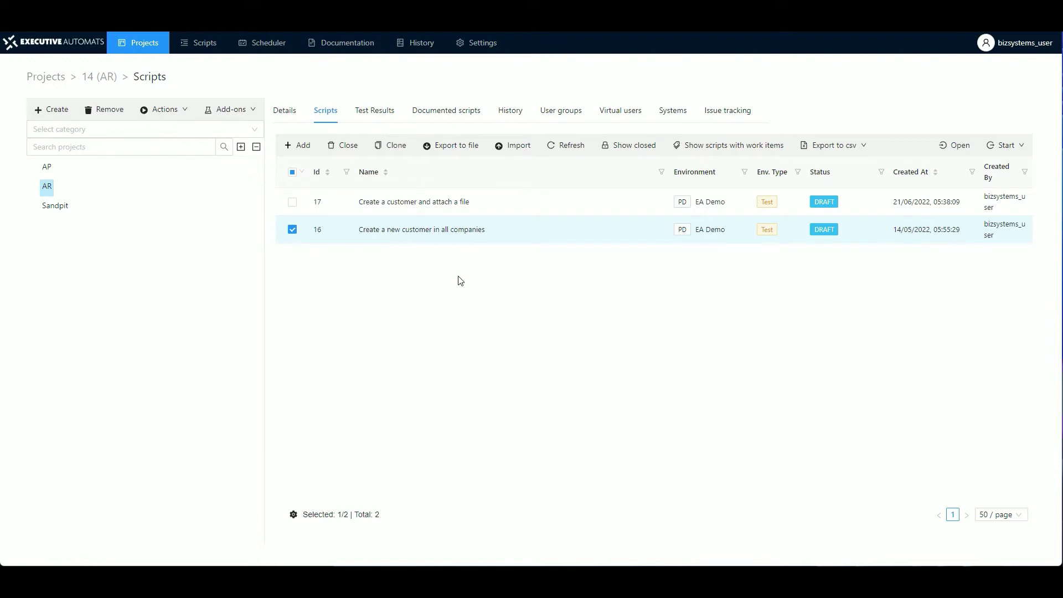
# Open the script "Create a customer and attach a file" and delete its company selection steps on lines 2 to 4
pyautogui.click(402, 203)
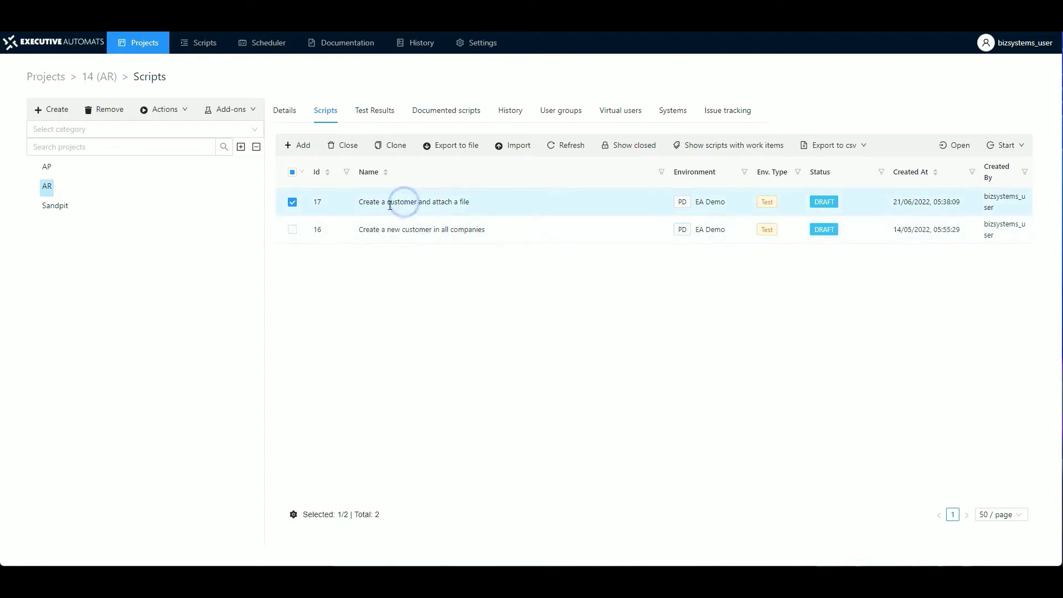
pyautogui.doubleClick(390, 205)
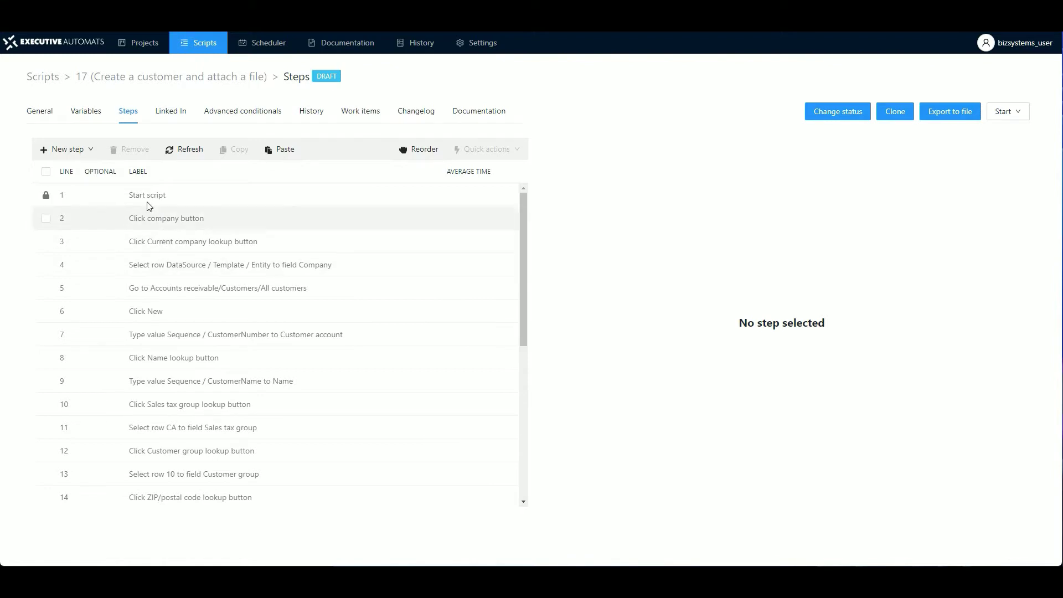
pyautogui.click(46, 219)
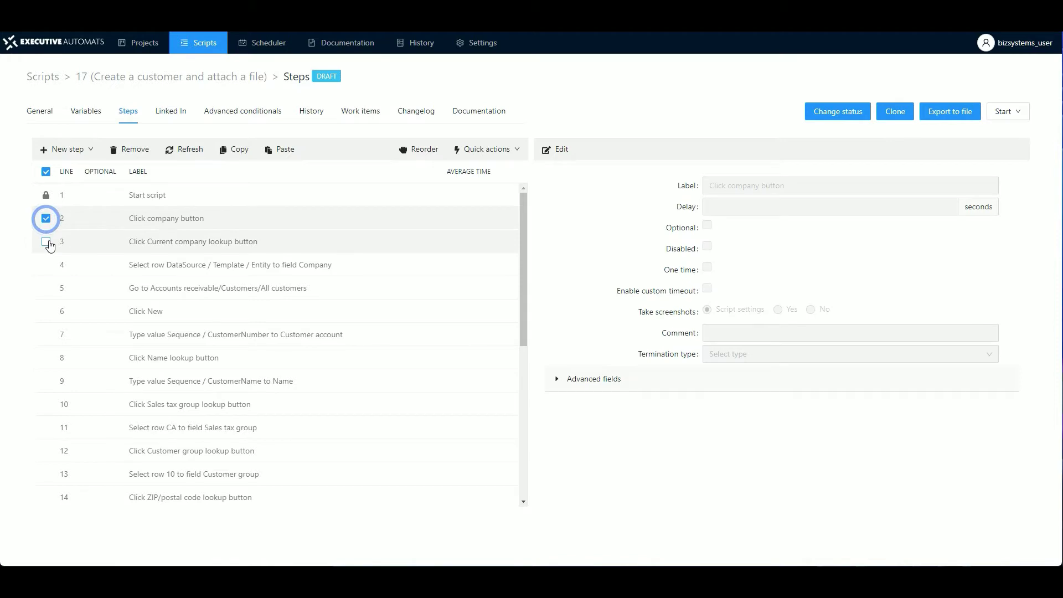
pyautogui.click(46, 242)
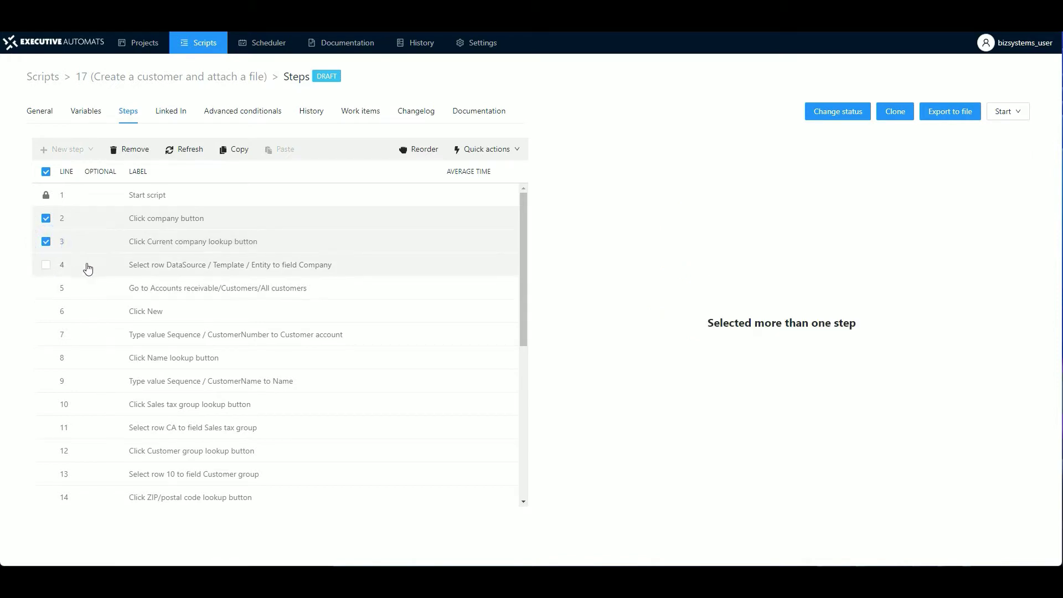
pyautogui.click(46, 266)
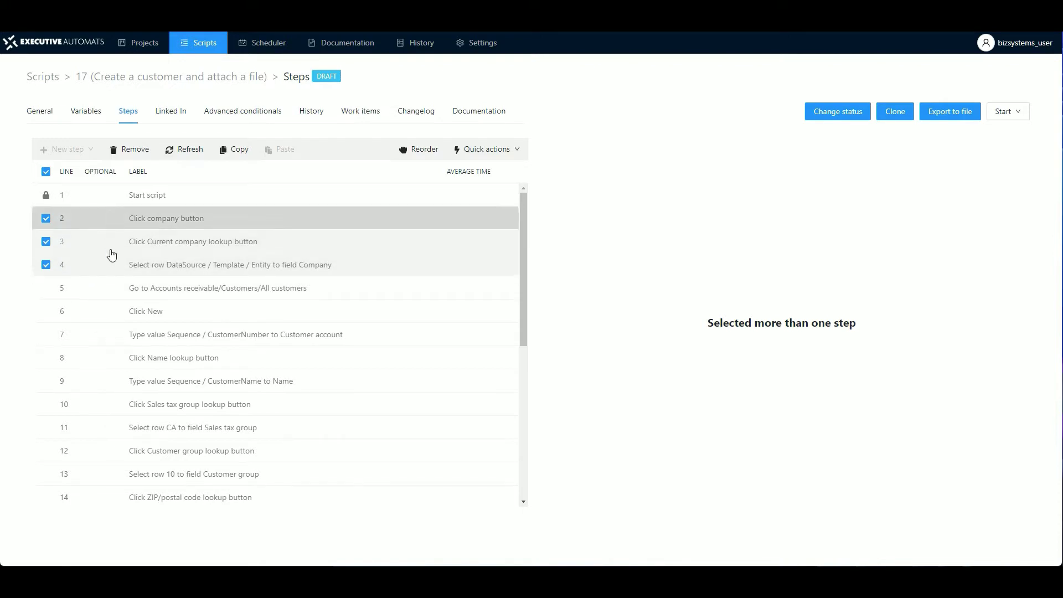
pyautogui.click(134, 150)
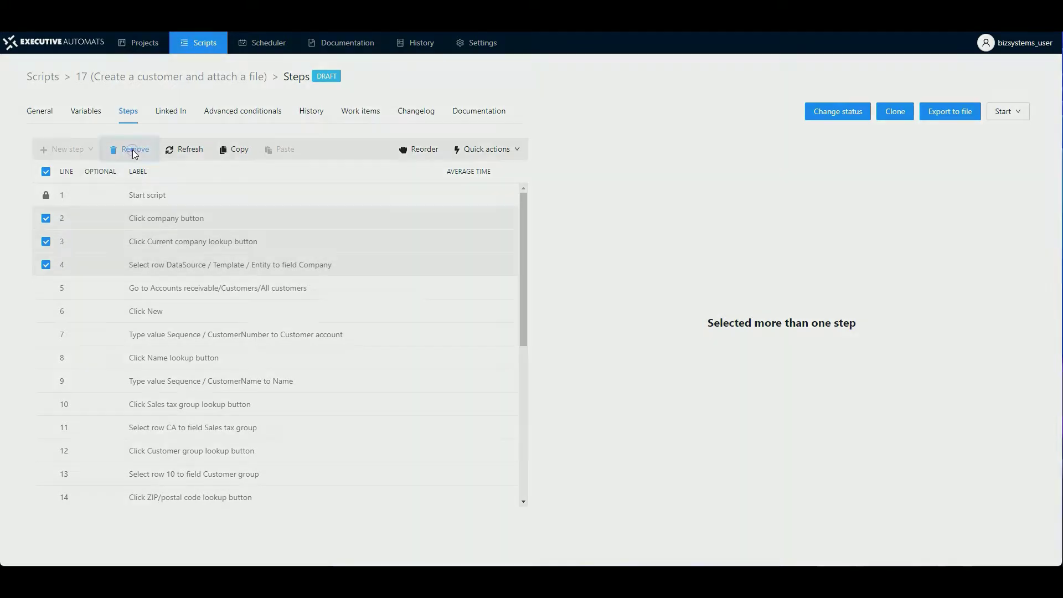
pyautogui.click(605, 160)
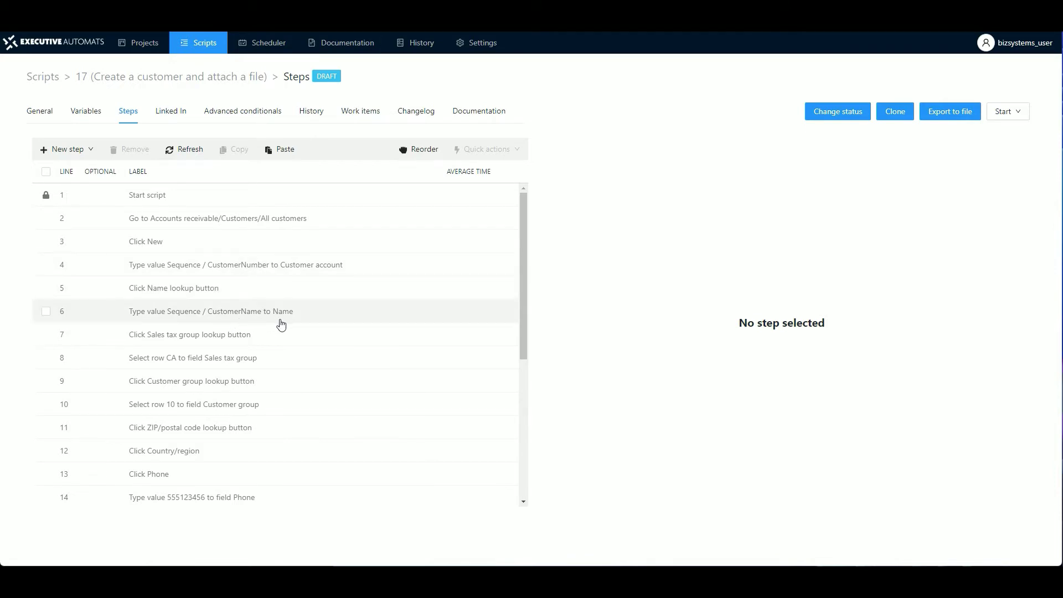
# Delete the Loop step on line 25, just before the End script step
pyautogui.scroll(-1, 316, 339)
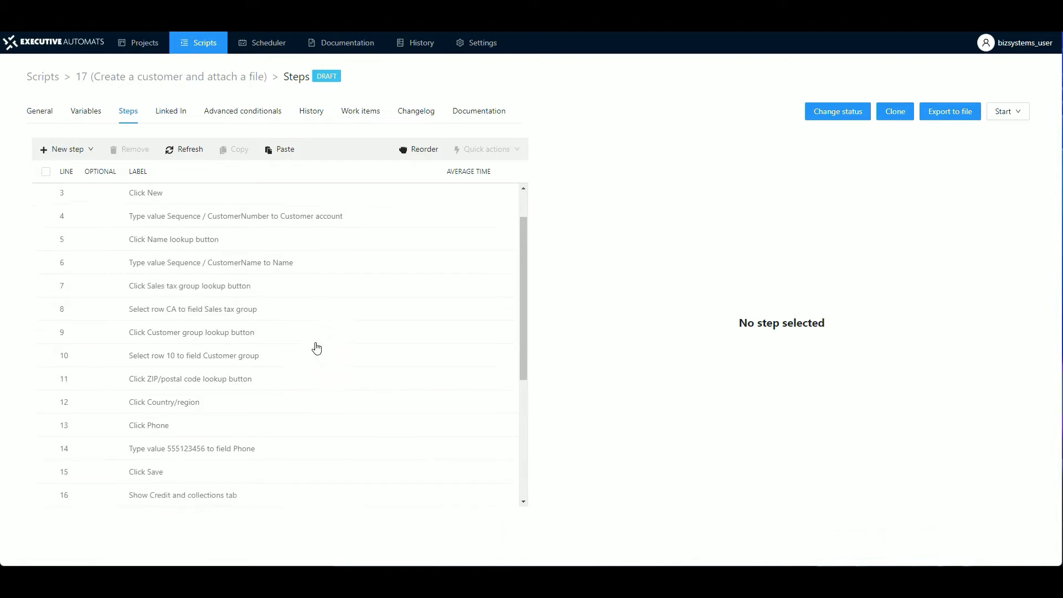
pyautogui.scroll(-4, 316, 349)
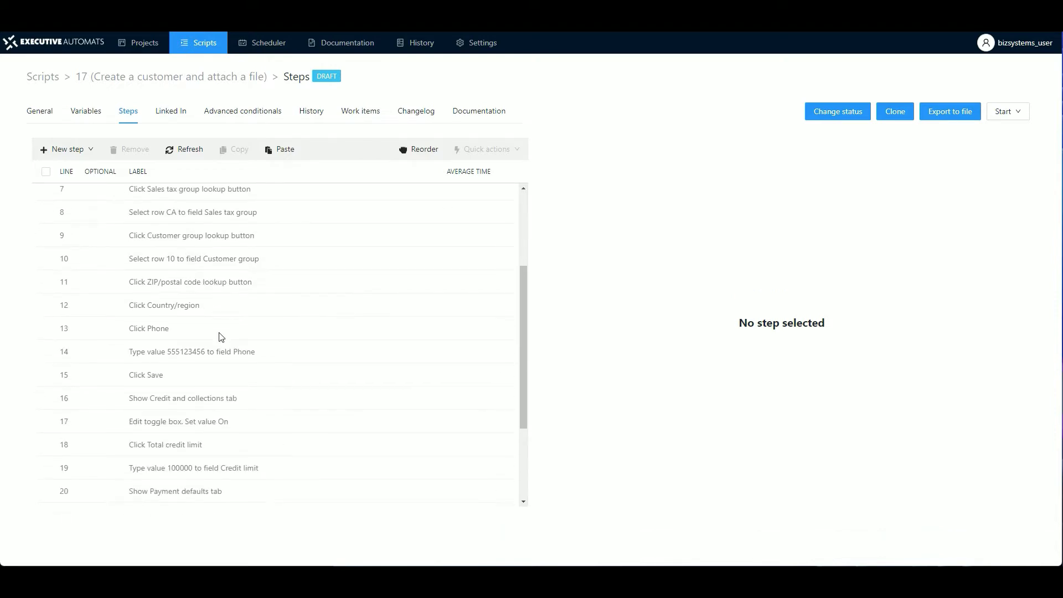
pyautogui.scroll(-2, 220, 339)
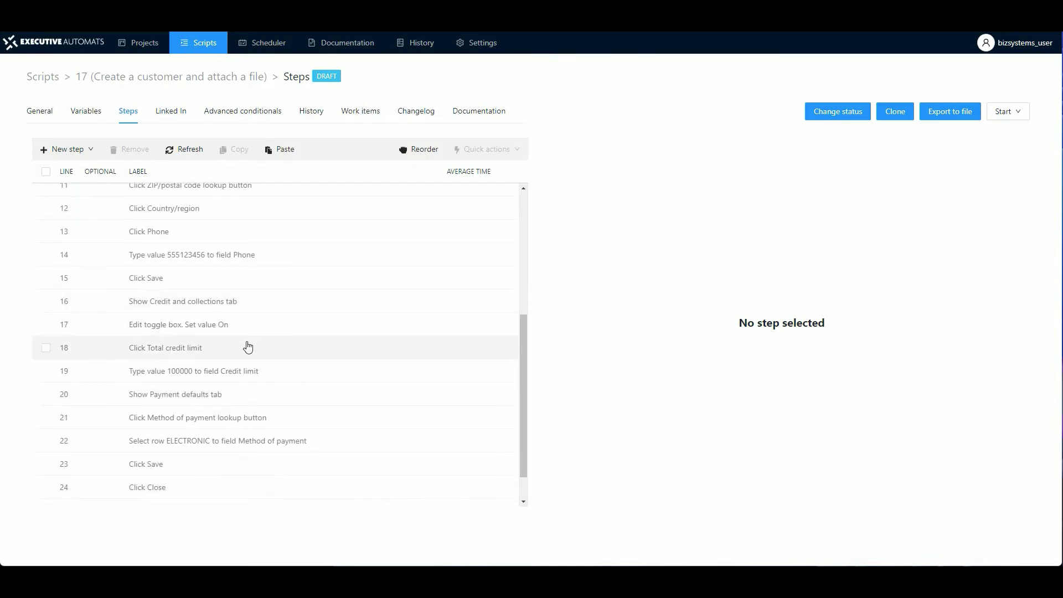
pyautogui.scroll(-1, 247, 347)
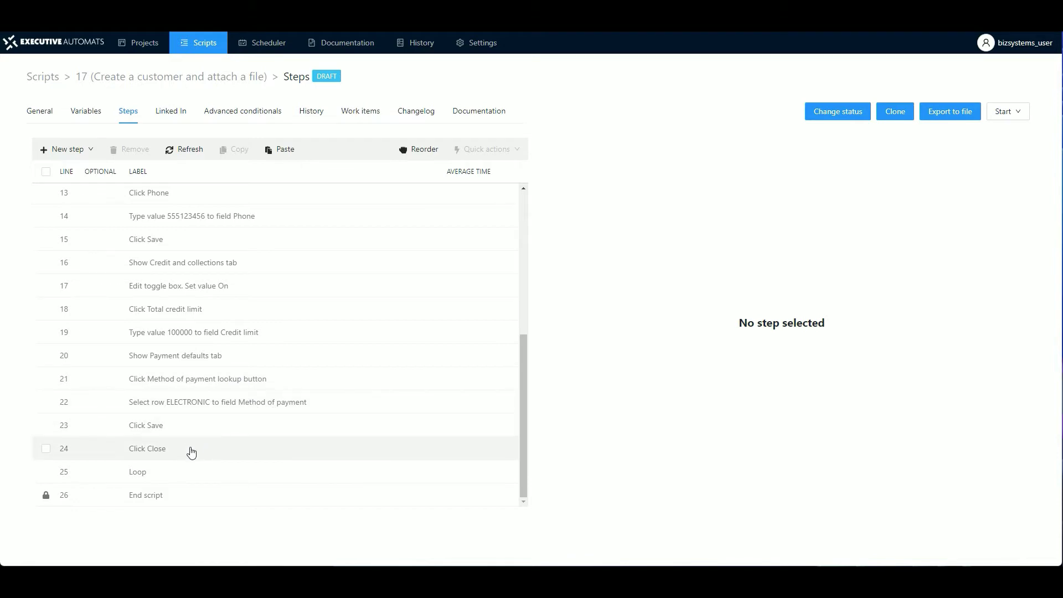
pyautogui.click(113, 478)
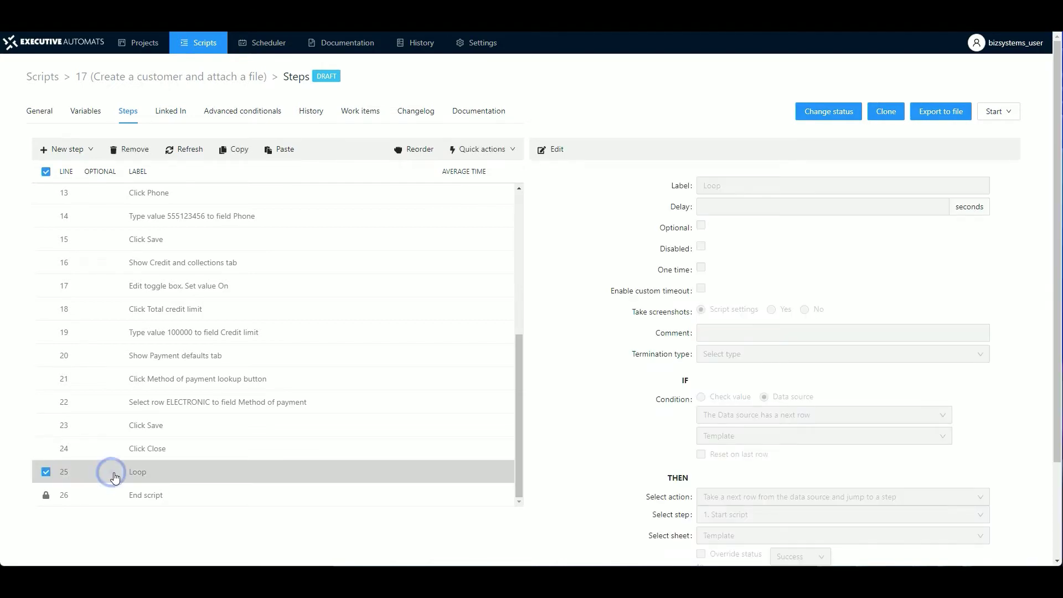
pyautogui.click(131, 149)
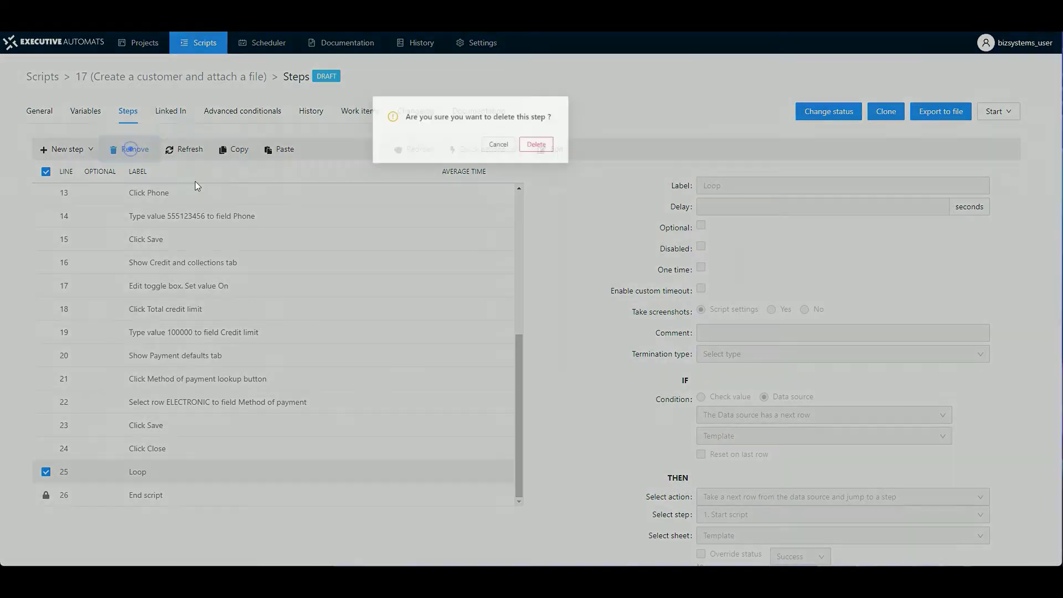
pyautogui.click(604, 144)
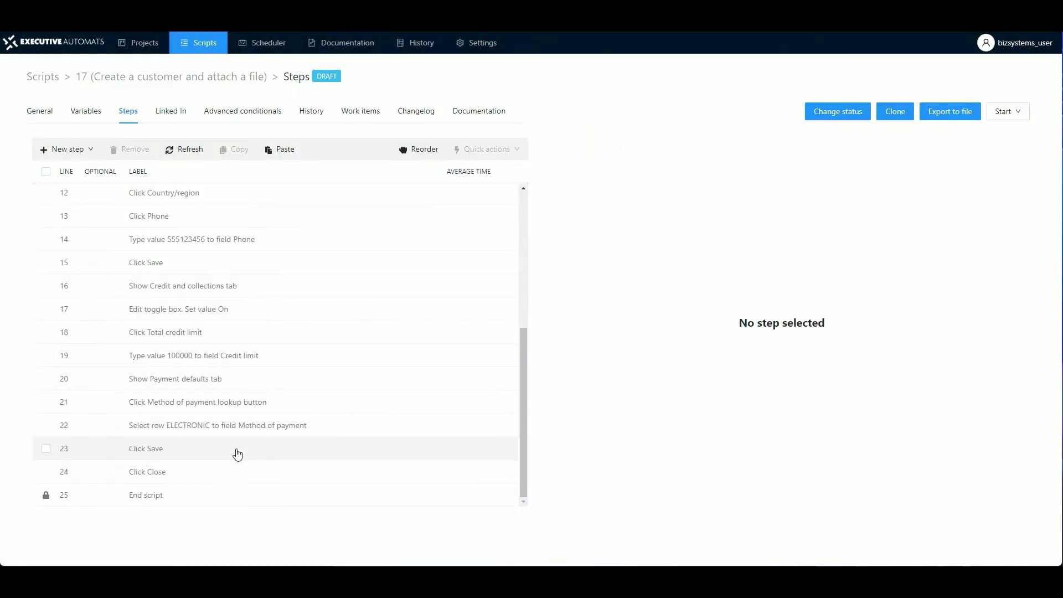
# Start the script in the recorder with line 19, "Type value 100000 to field Credit limit", as the insertion point
pyautogui.scroll(2, 188, 423)
pyautogui.scroll(3, 193, 424)
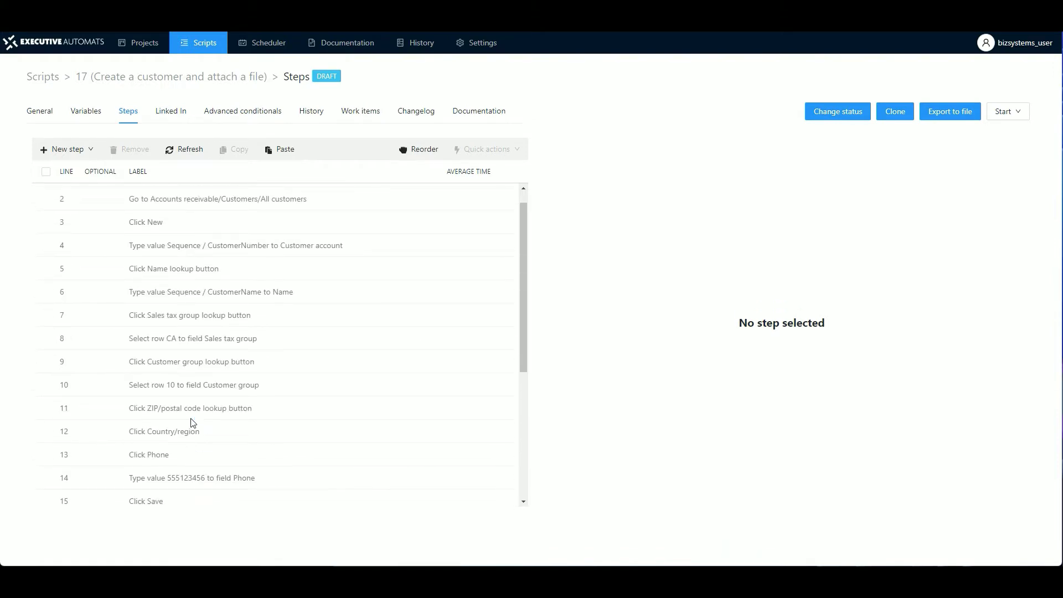
pyautogui.scroll(1, 247, 442)
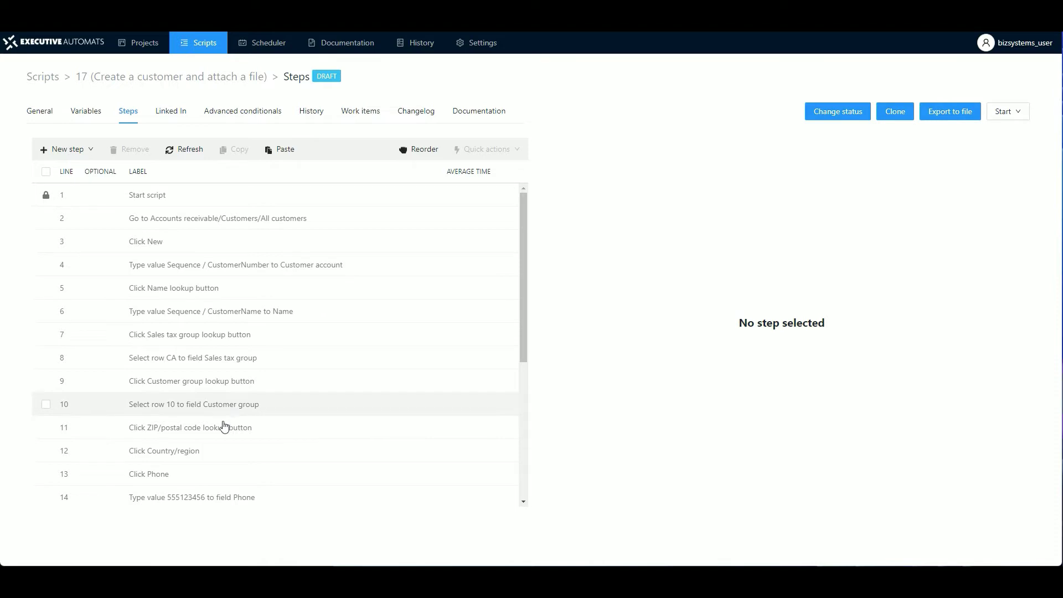
pyautogui.scroll(-5, 235, 459)
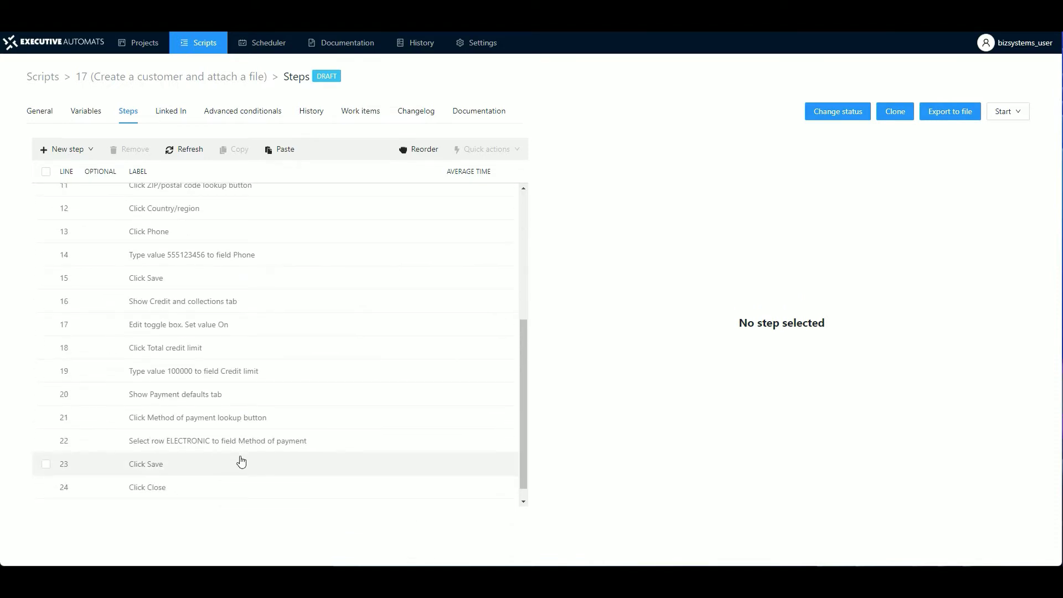
pyautogui.scroll(-1, 241, 462)
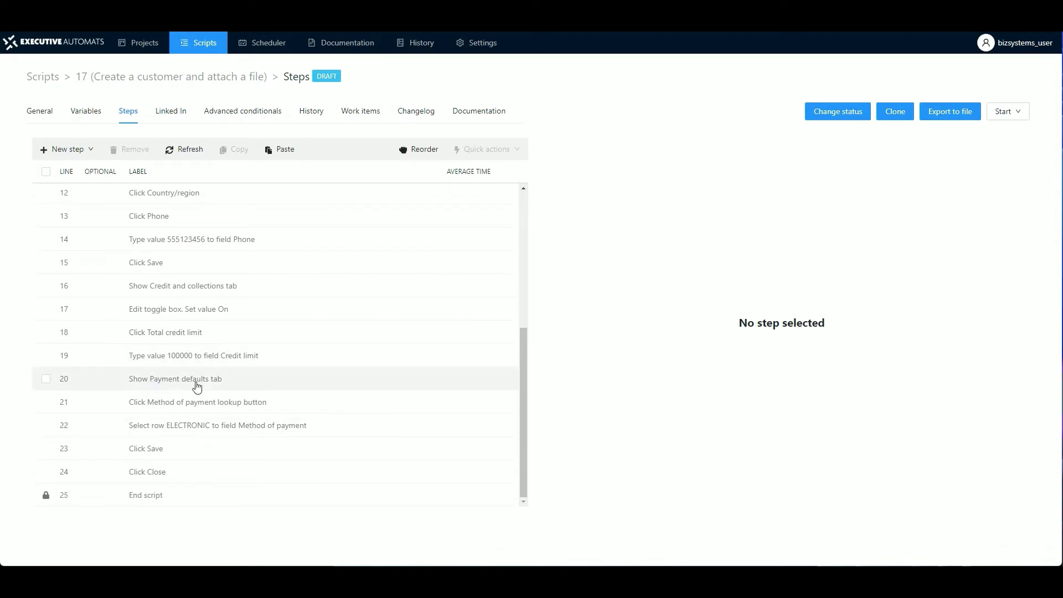
pyautogui.click(46, 356)
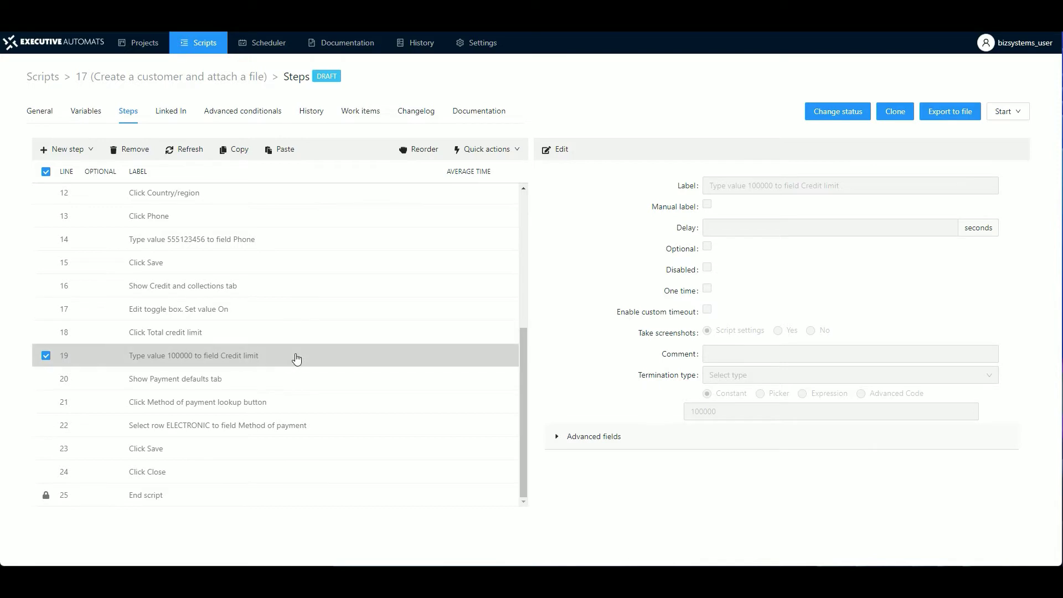
pyautogui.click(1019, 111)
pyautogui.click(984, 133)
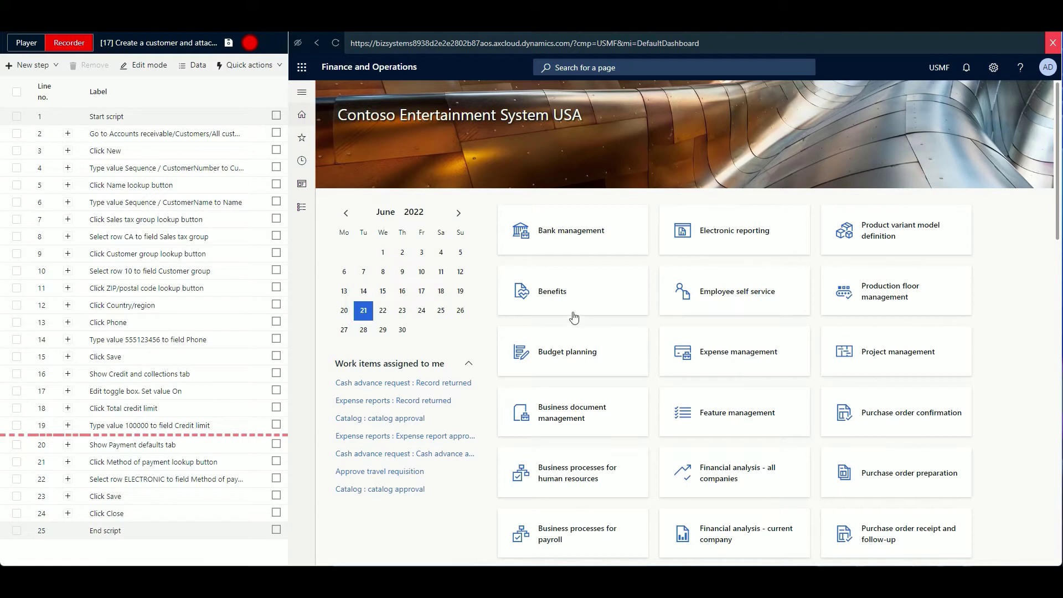
# Open the first customer's record from All customers in Accounts receivable and go to its Payment defaults section
pyautogui.click(303, 208)
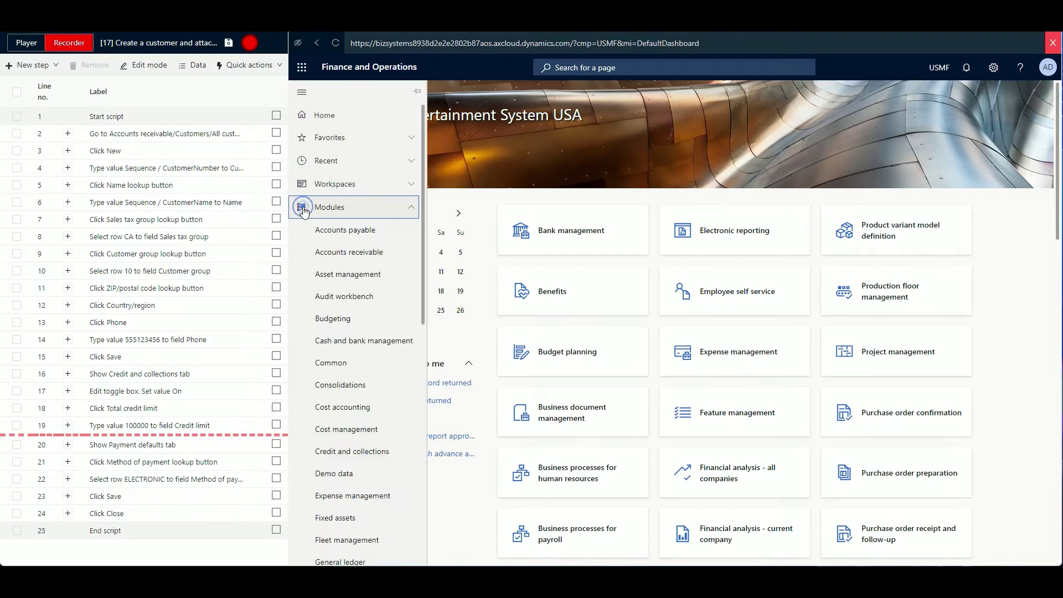
pyautogui.click(338, 257)
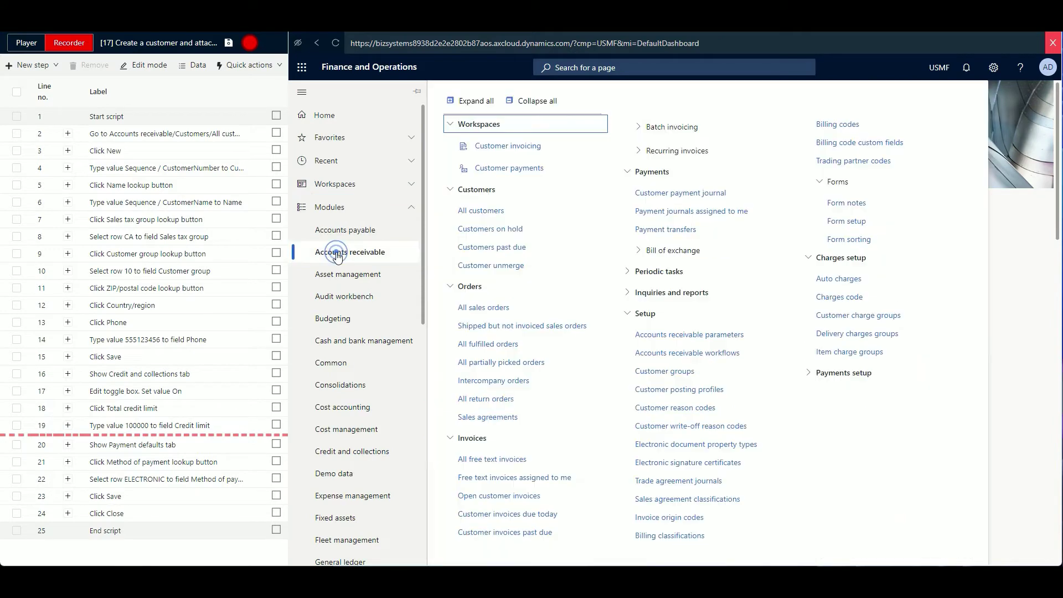
pyautogui.click(479, 216)
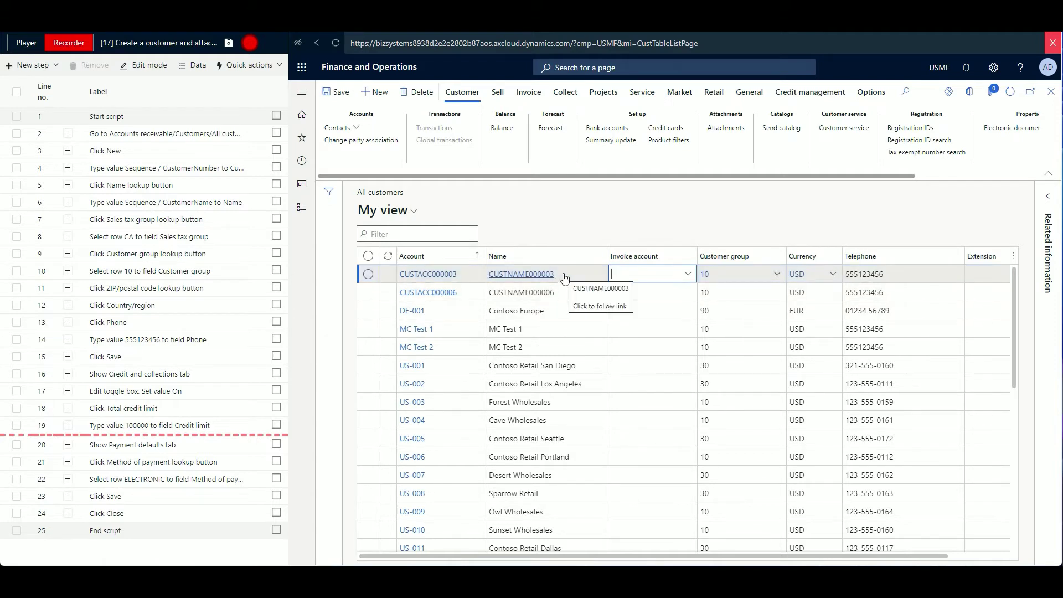
pyautogui.click(435, 275)
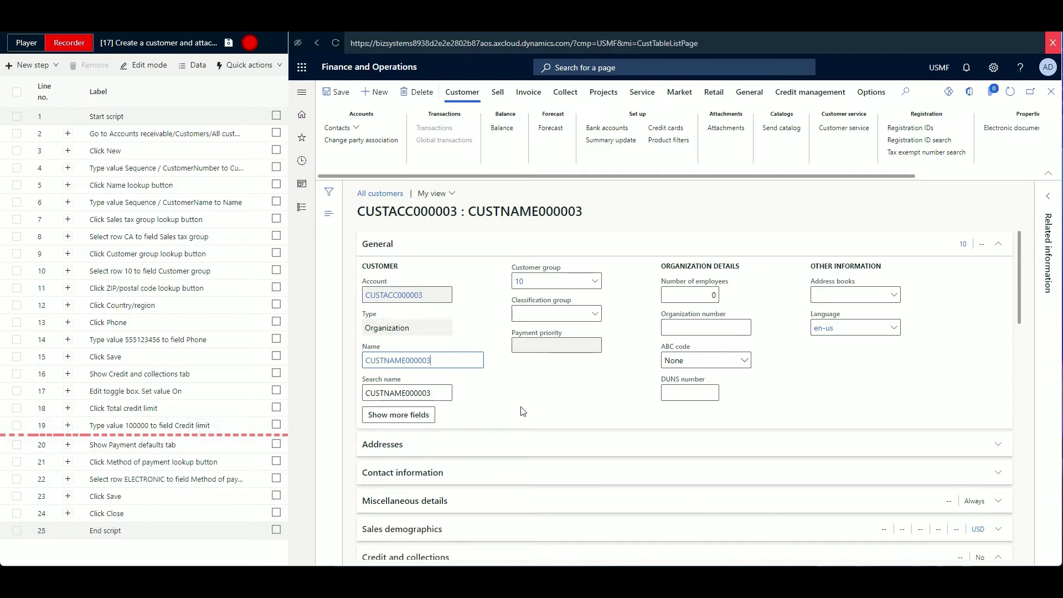
pyautogui.scroll(-5, 561, 413)
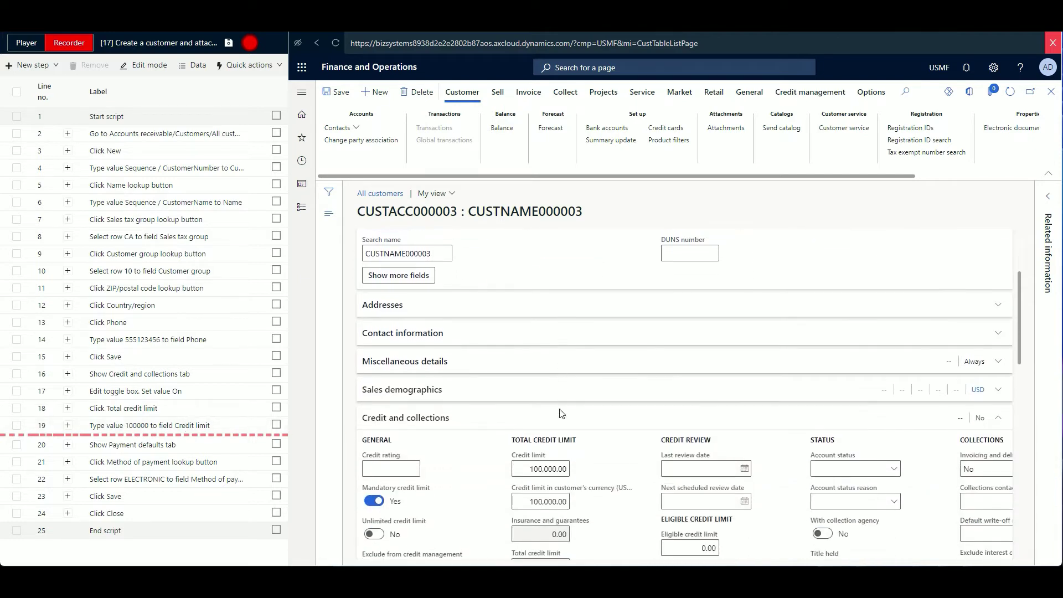
pyautogui.scroll(-5, 561, 413)
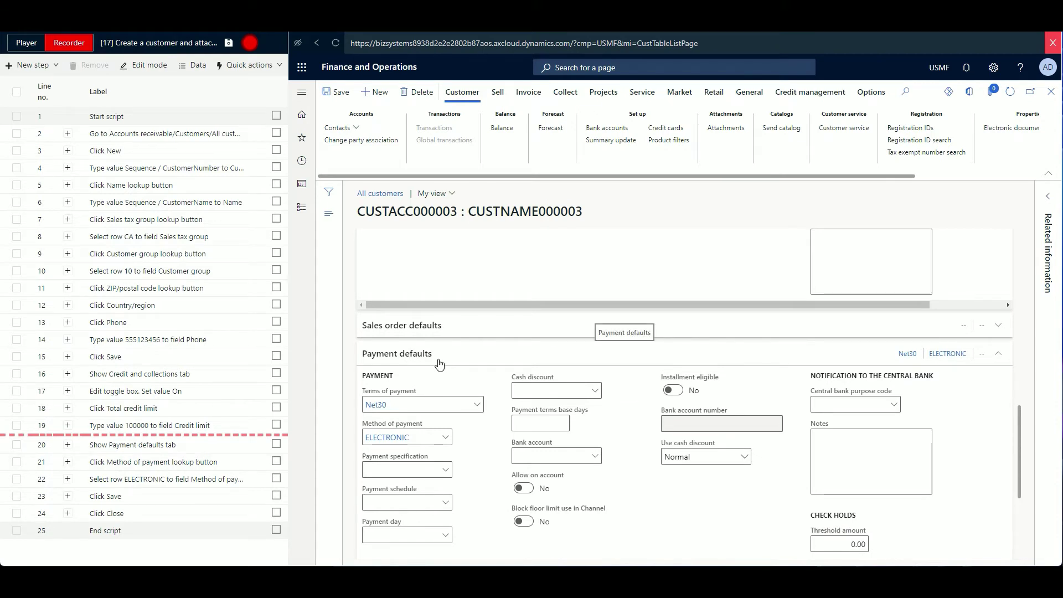
# Start recording new script steps and open the attachments of the displayed customer record
pyautogui.scroll(1, 479, 387)
pyautogui.scroll(1, 476, 387)
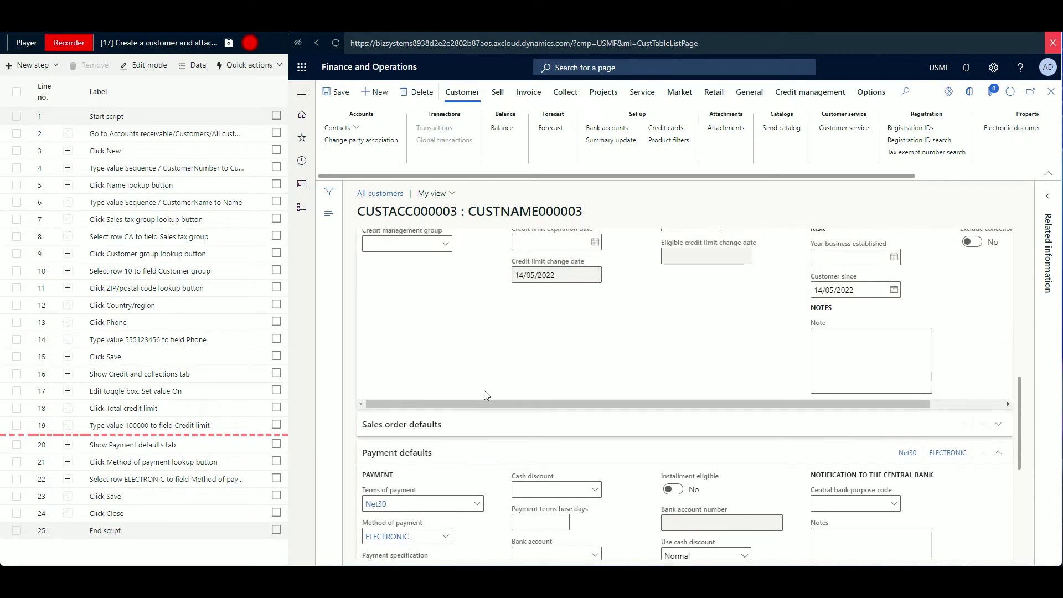
pyautogui.scroll(1, 488, 392)
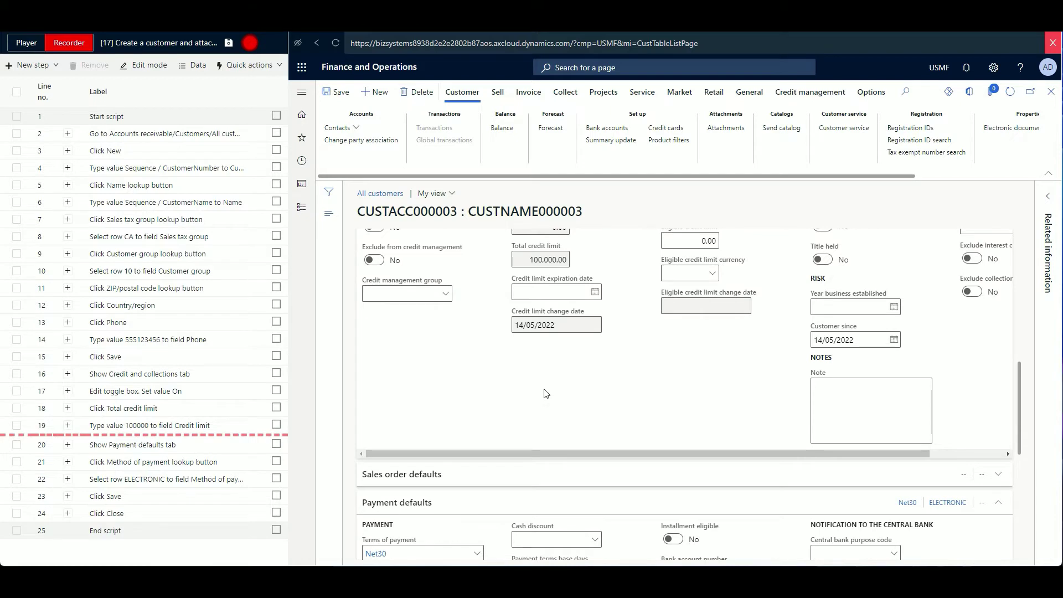
pyautogui.click(250, 43)
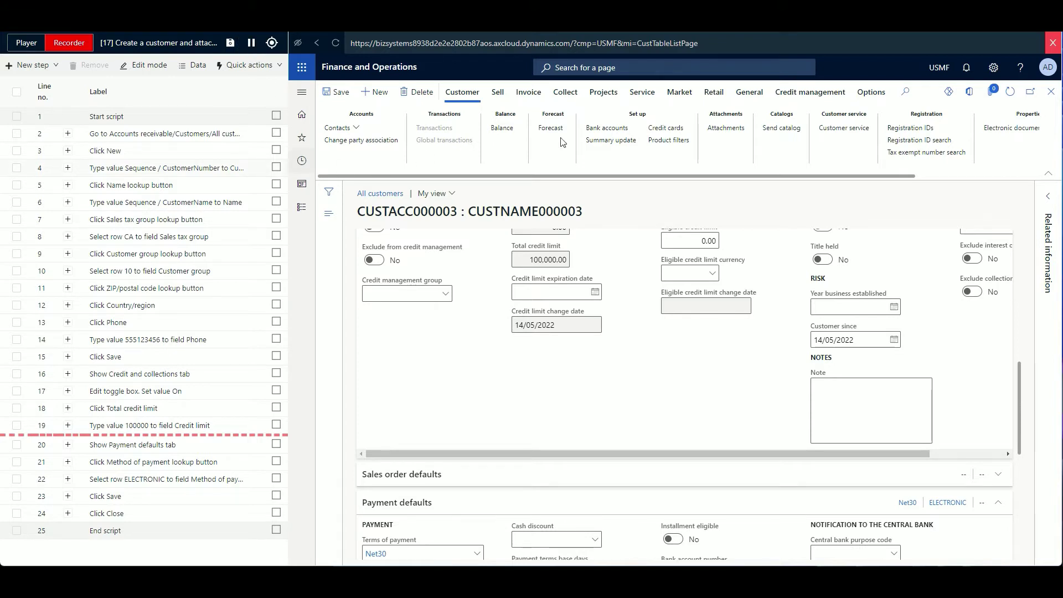
pyautogui.click(992, 95)
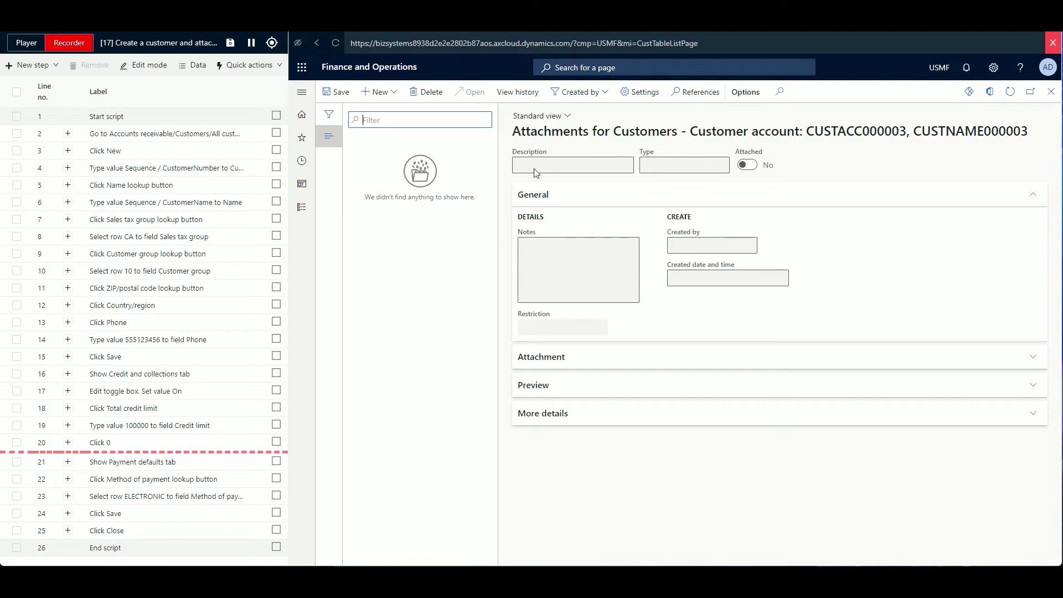
# Add a new File attachment to the customer and upload "Customer onboarding check list.docx"
pyautogui.click(393, 91)
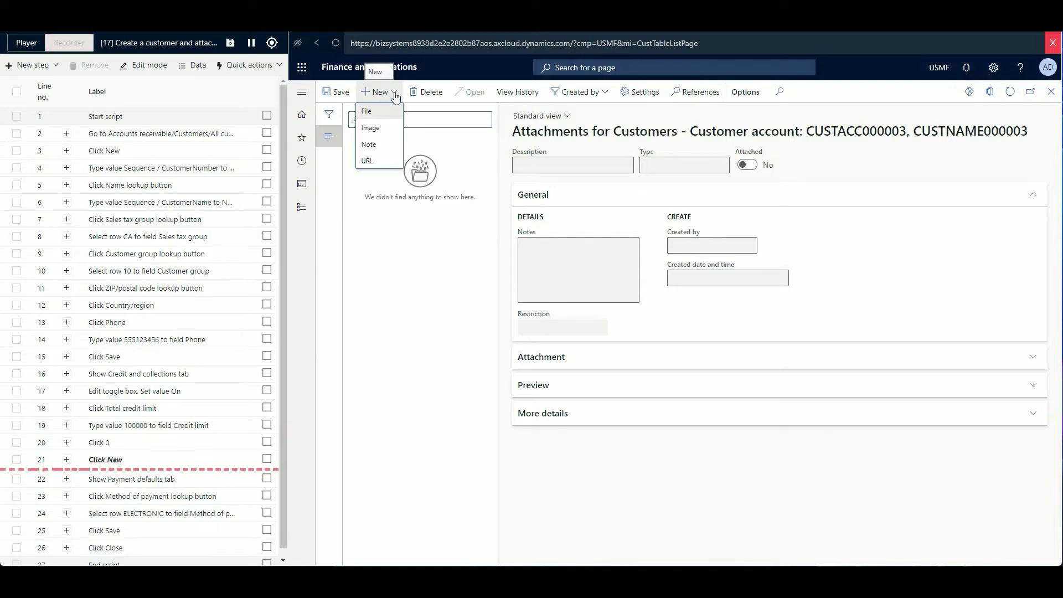
pyautogui.click(367, 111)
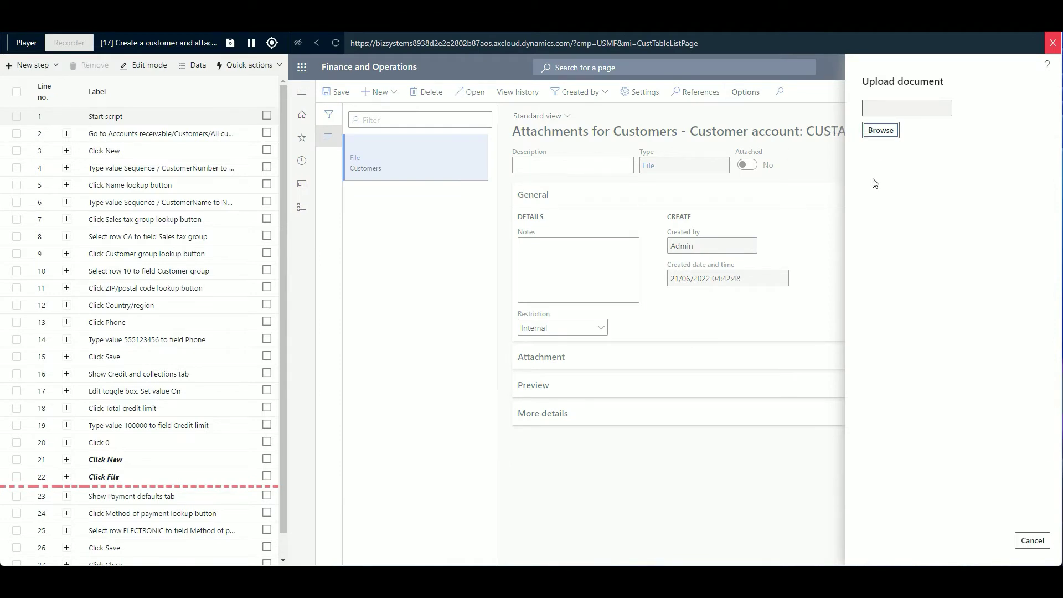
pyautogui.click(882, 133)
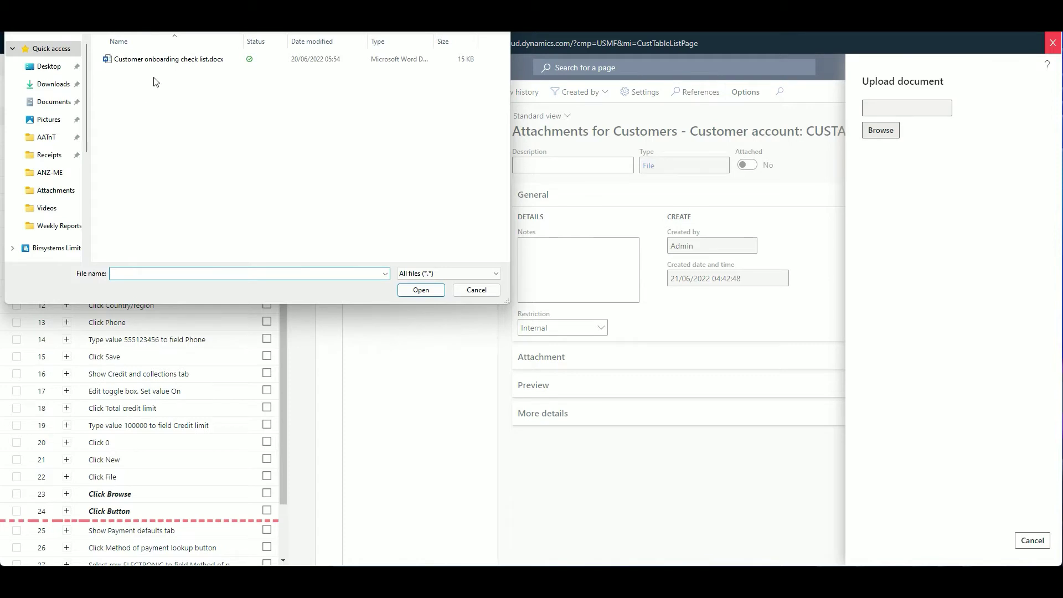
pyautogui.click(166, 60)
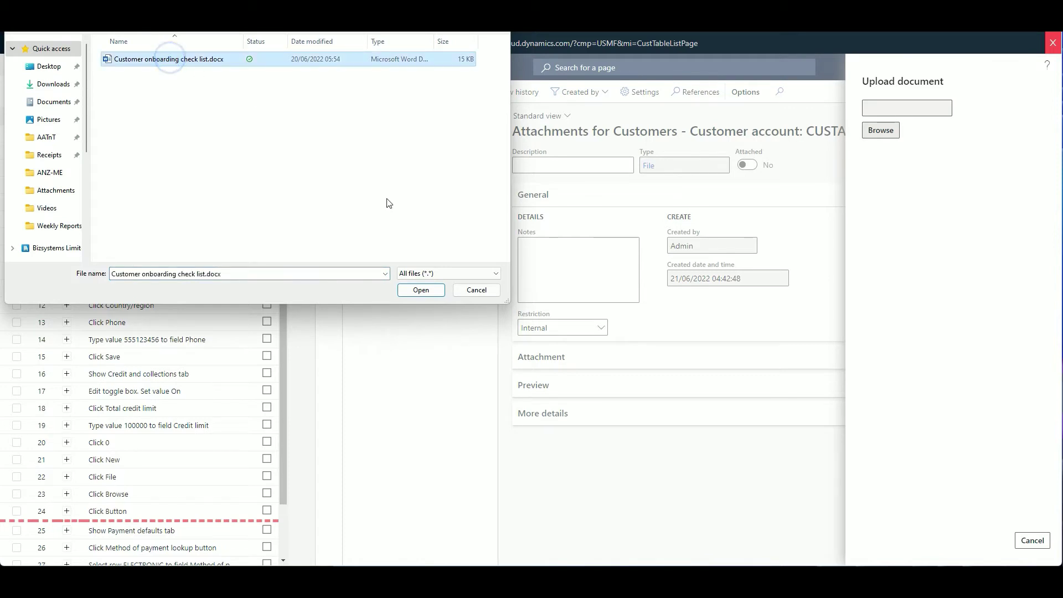
pyautogui.click(421, 290)
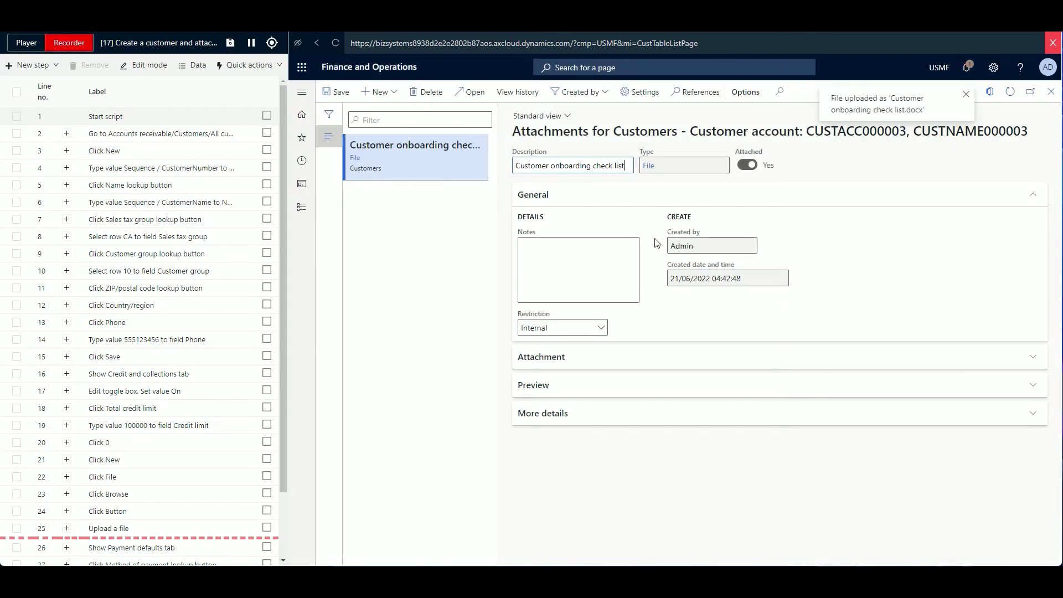
# Expand the Attachment details and set up an inspect step on Original file name, labelled "Get value file name", with local variable FILENAME
pyautogui.click(560, 358)
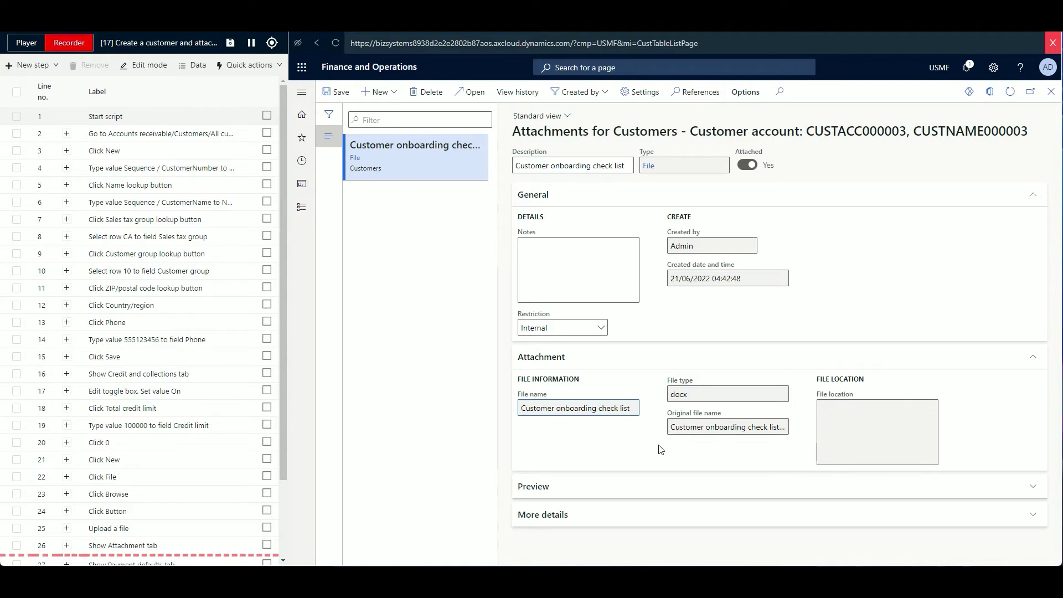
pyautogui.click(272, 44)
pyautogui.click(712, 429)
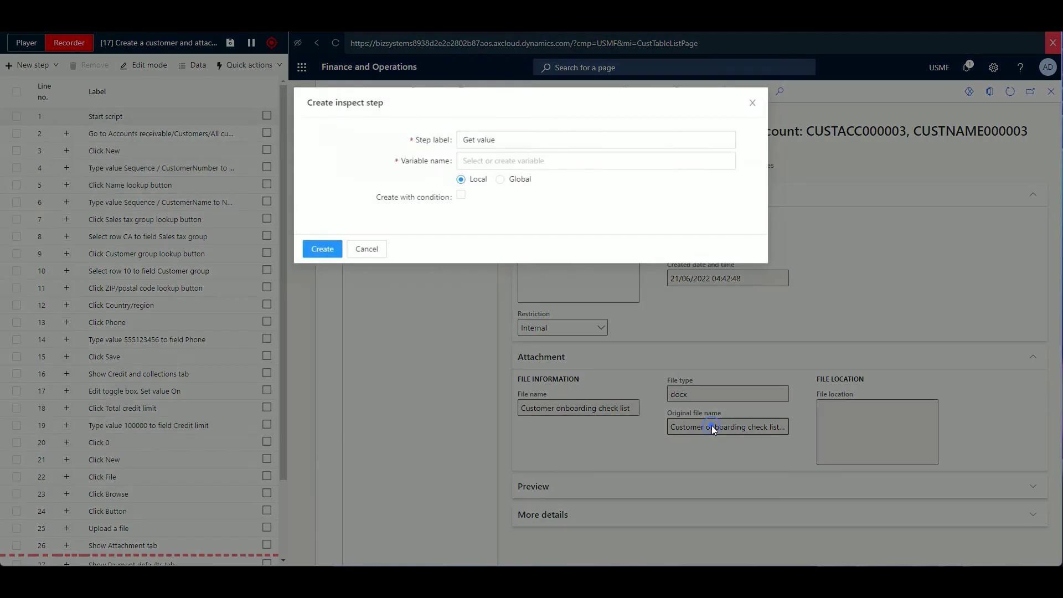
pyautogui.click(507, 140)
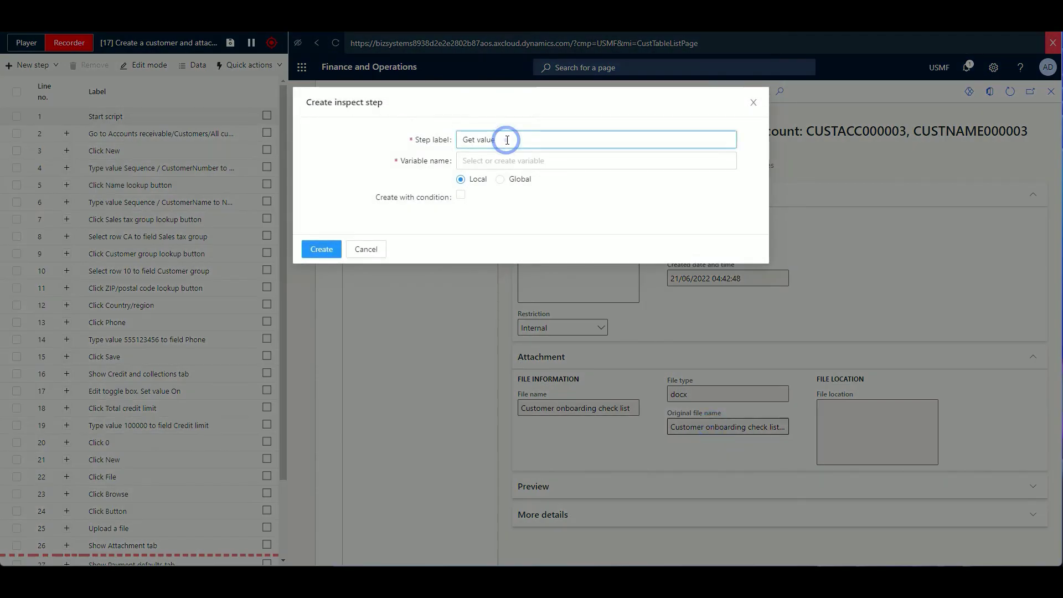
pyautogui.write('file name')
pyautogui.click(492, 159)
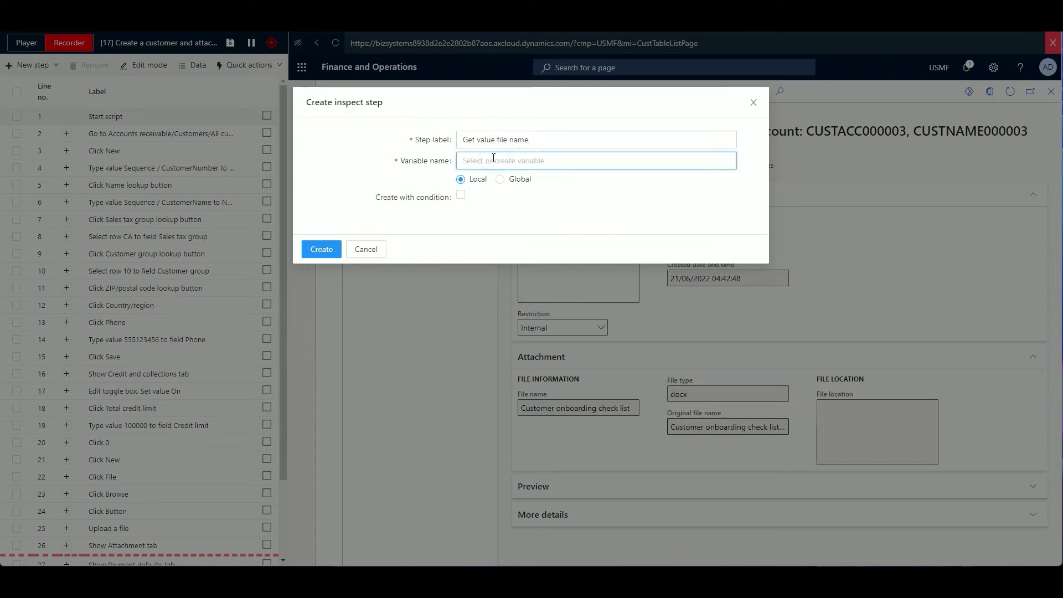
pyautogui.write('FILENAME')
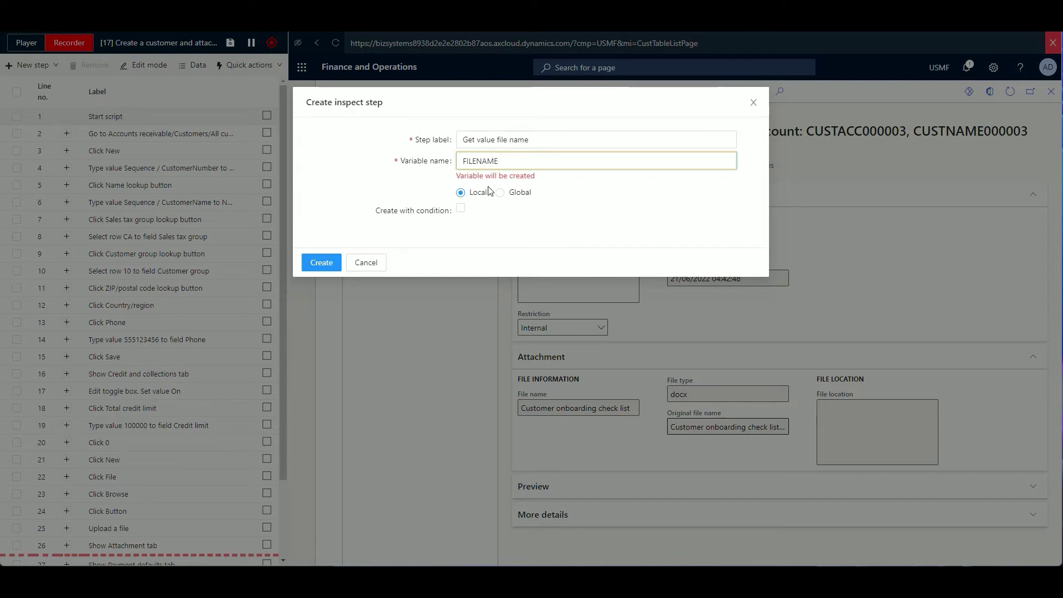
# Add a condition to the inspect step that otherwise gives the warning "Filename incorrect", and create the step
pyautogui.click(461, 211)
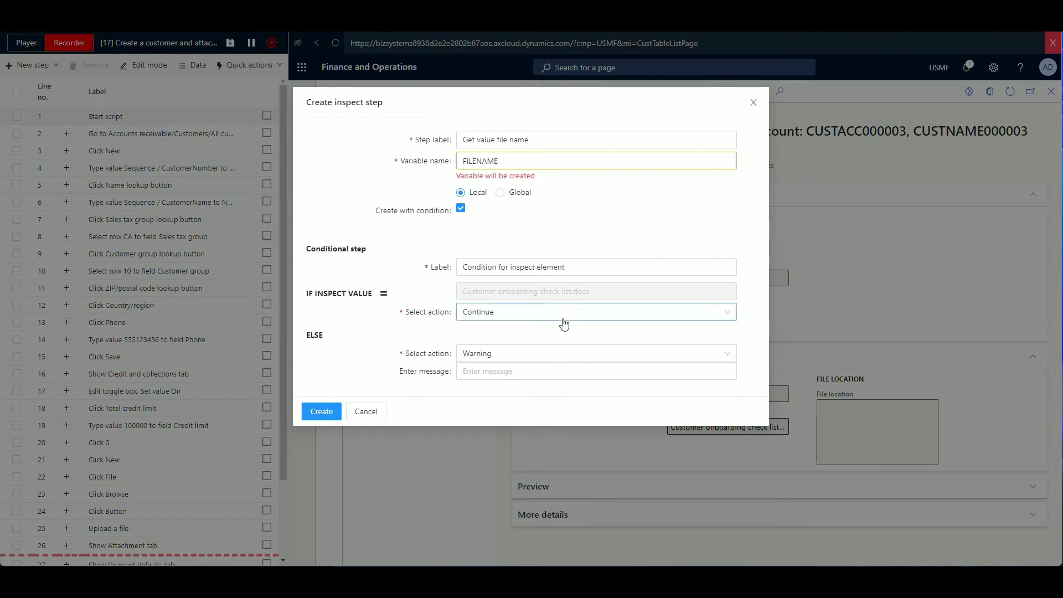
pyautogui.click(476, 373)
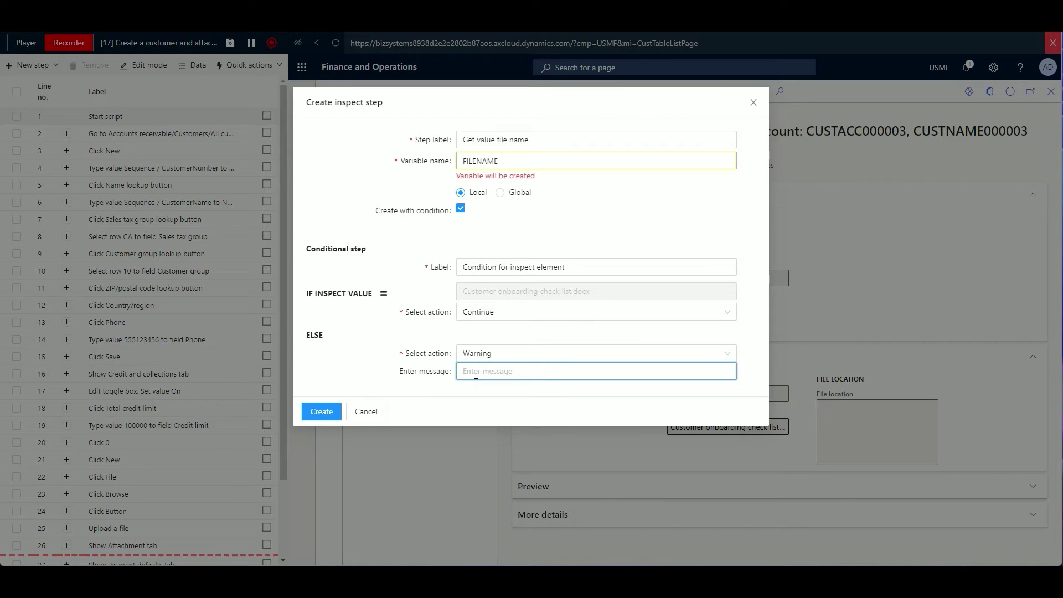
pyautogui.write('Filename incorrect')
pyautogui.click(339, 410)
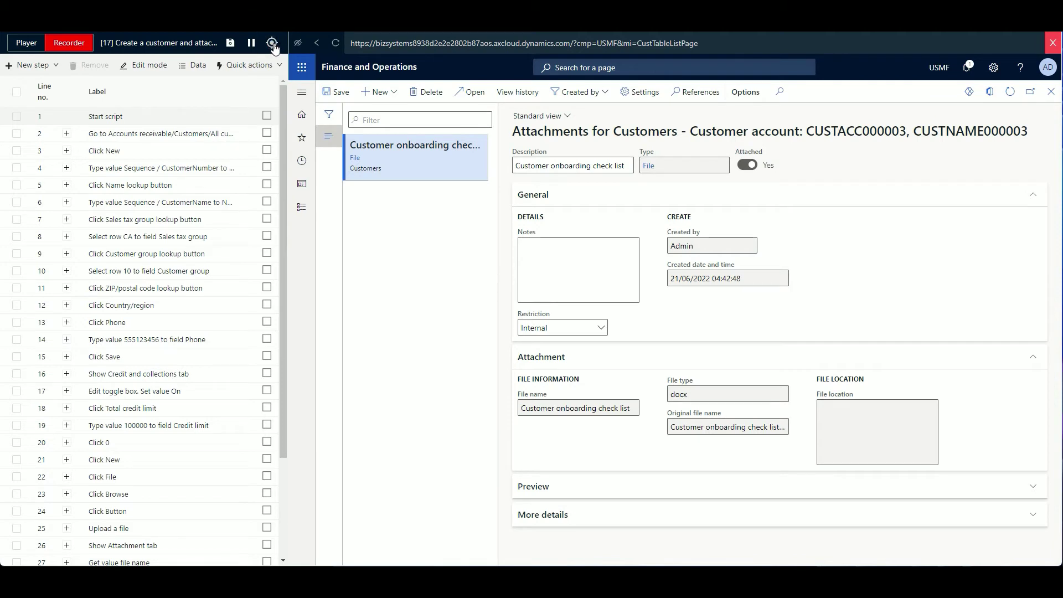
# Record saving the attachment and closing the attachments page to return to the customer record
pyautogui.scroll(-1, 131, 395)
pyautogui.scroll(-3, 132, 395)
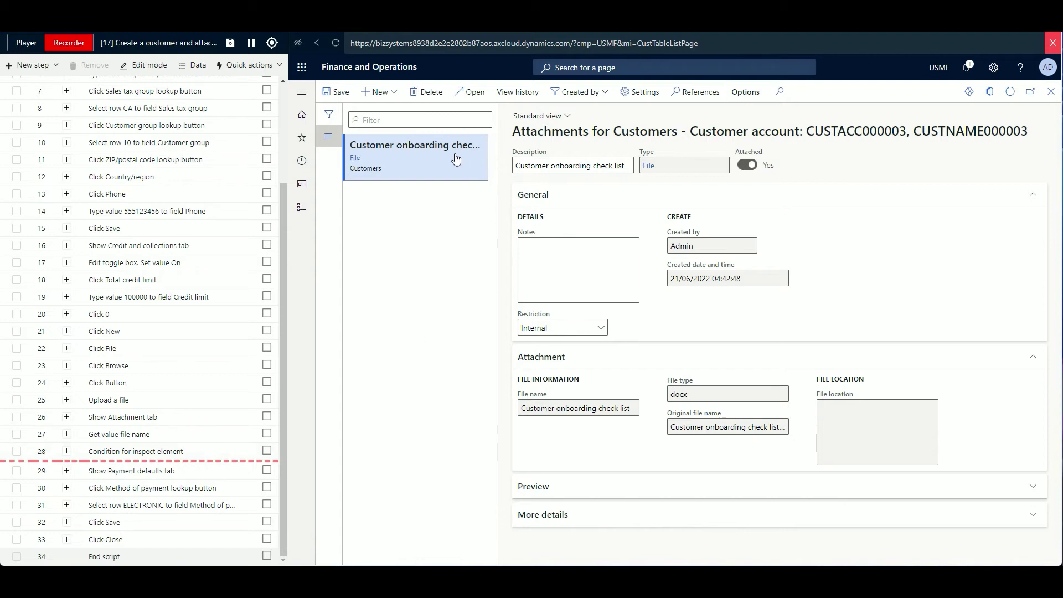
pyautogui.click(333, 92)
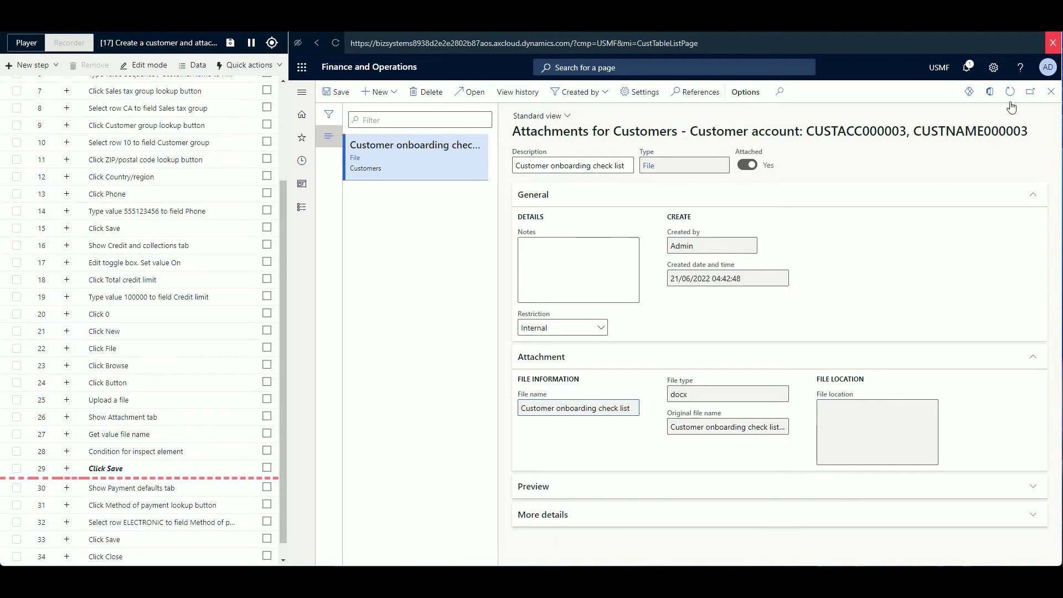
pyautogui.click(1052, 92)
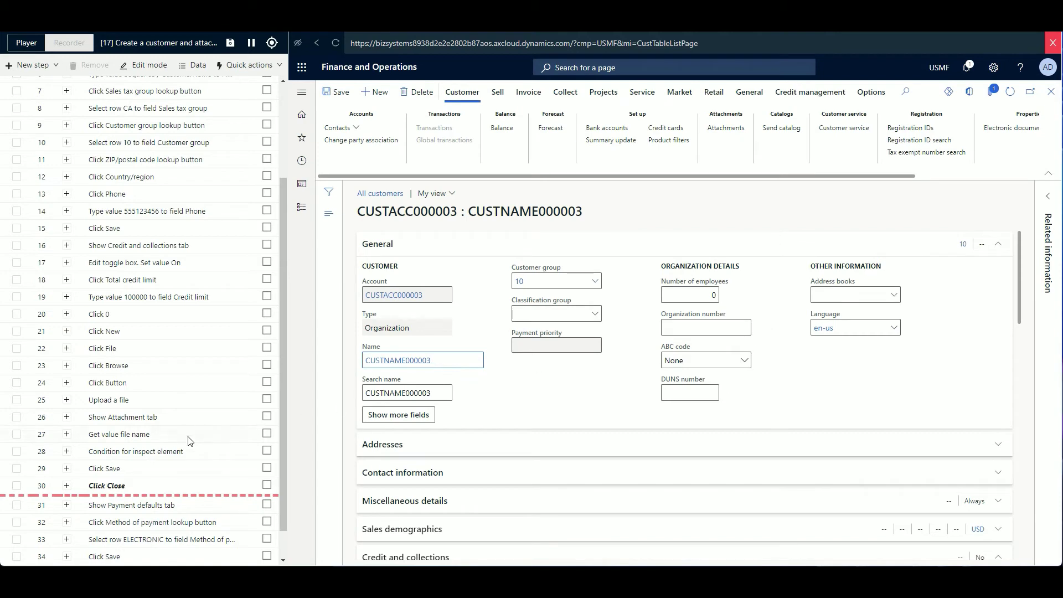
# Stop the recording and close the recorder to return to the script's step list
pyautogui.scroll(-1, 171, 446)
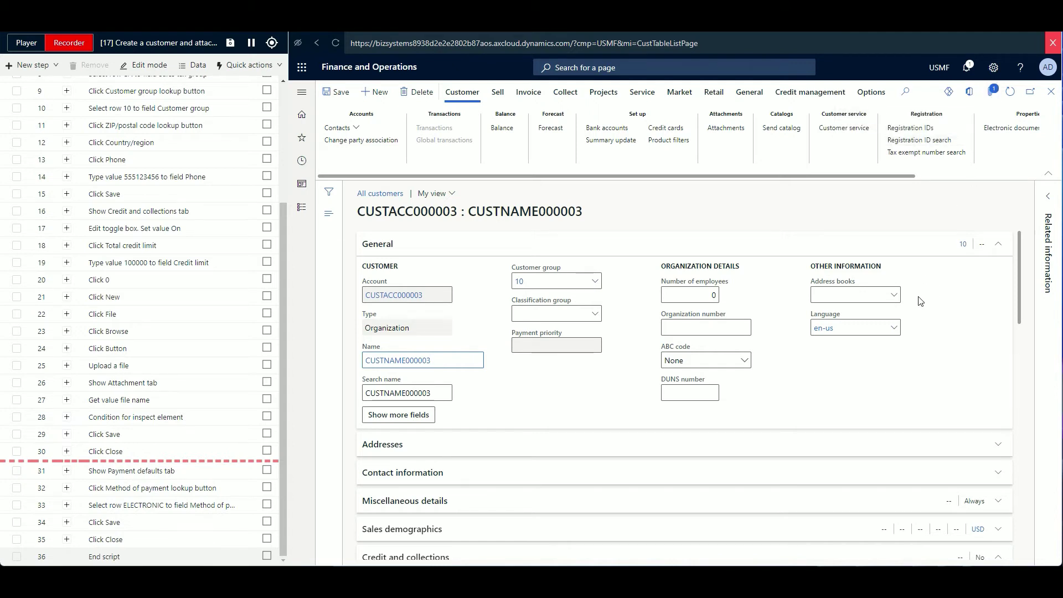
pyautogui.click(250, 44)
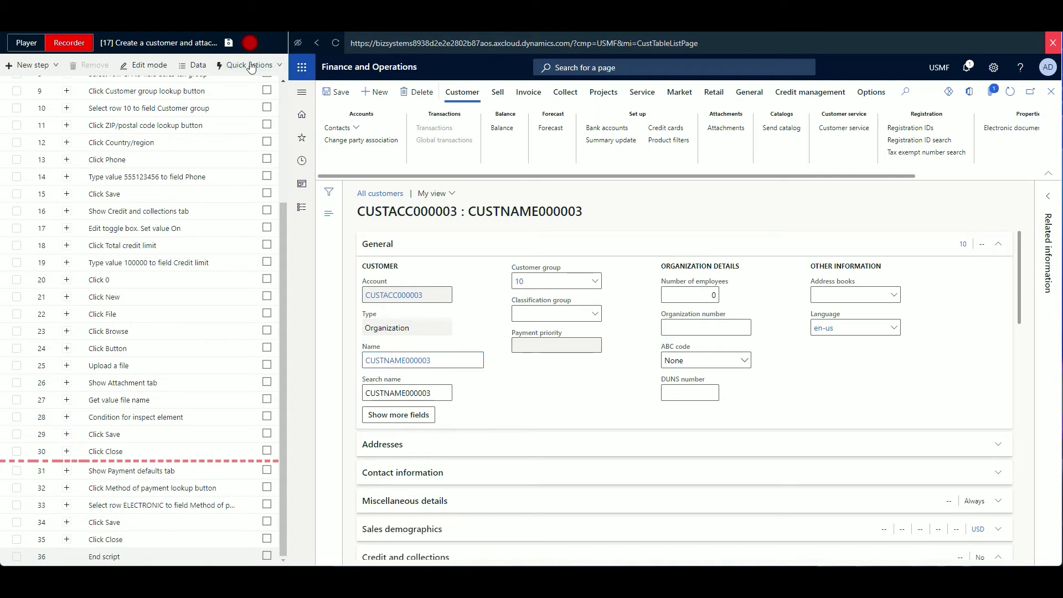
pyautogui.click(1053, 44)
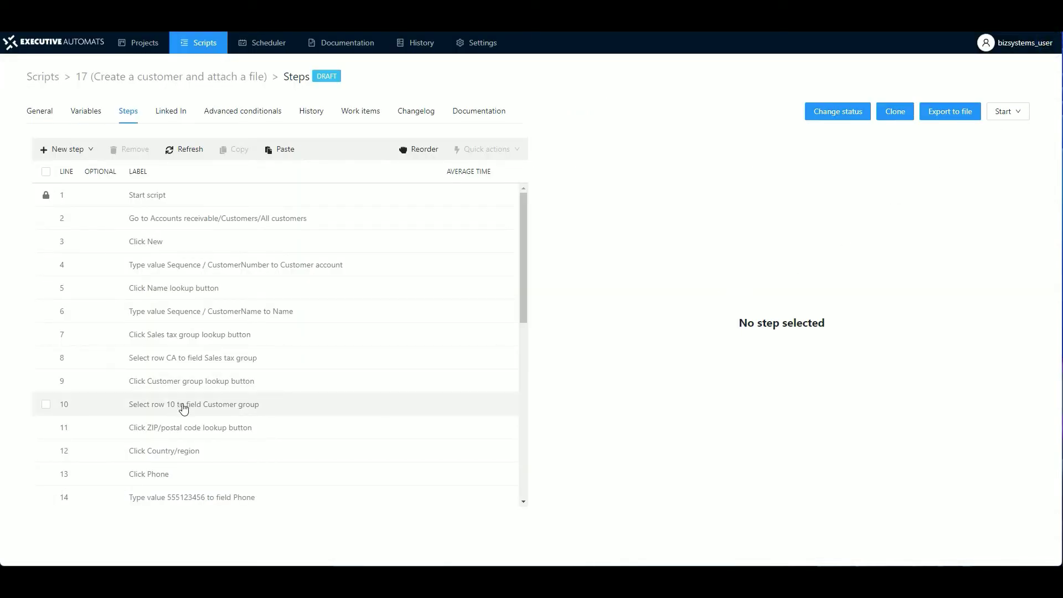
# Check the recorded steps and the file stored in the "Upload a file" step on line 25
pyautogui.scroll(-8, 203, 439)
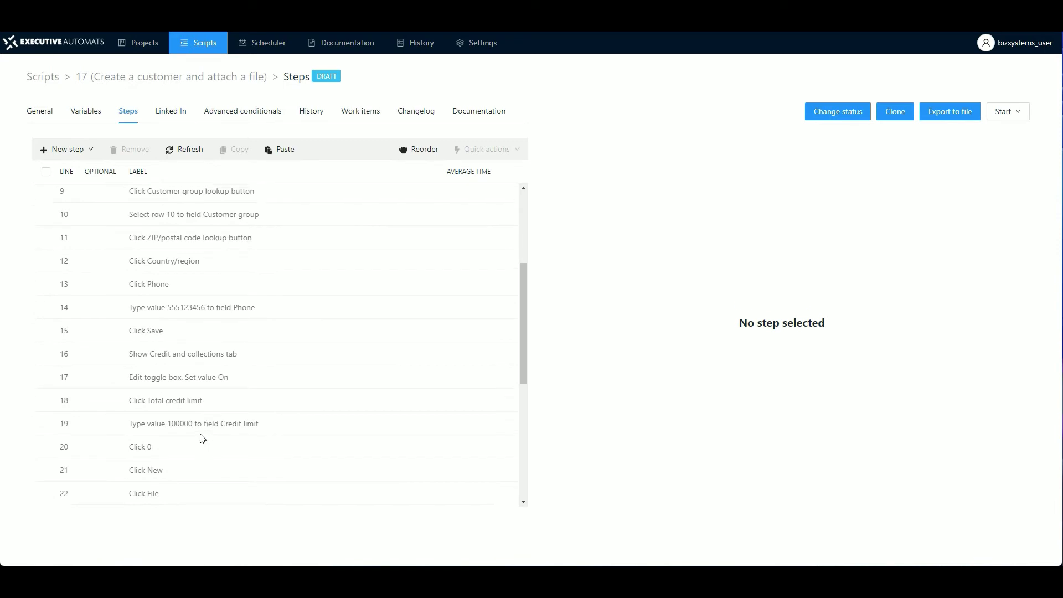
pyautogui.scroll(2, 205, 427)
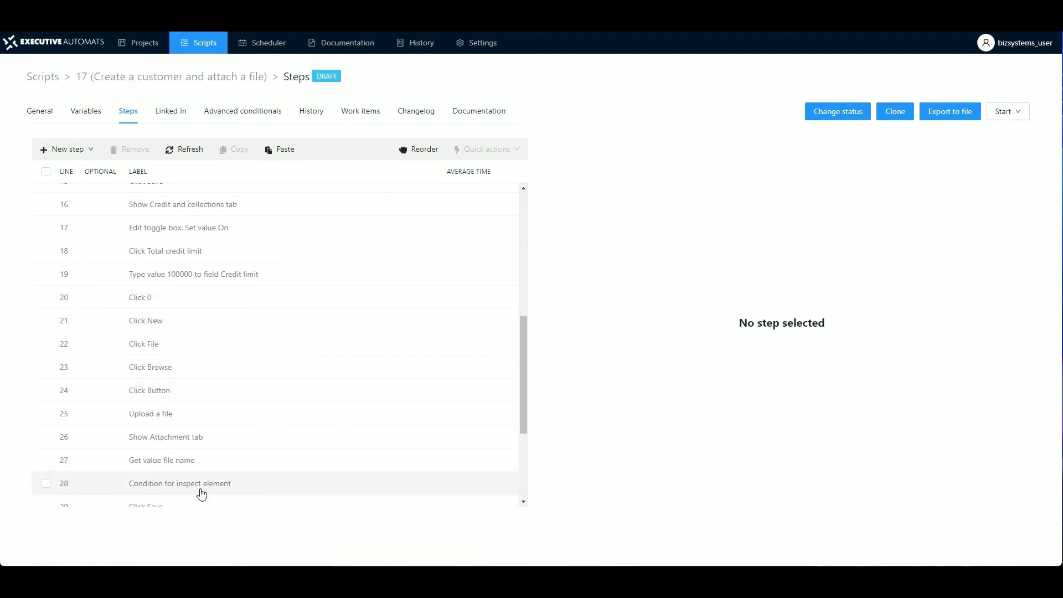
pyautogui.scroll(-2, 203, 492)
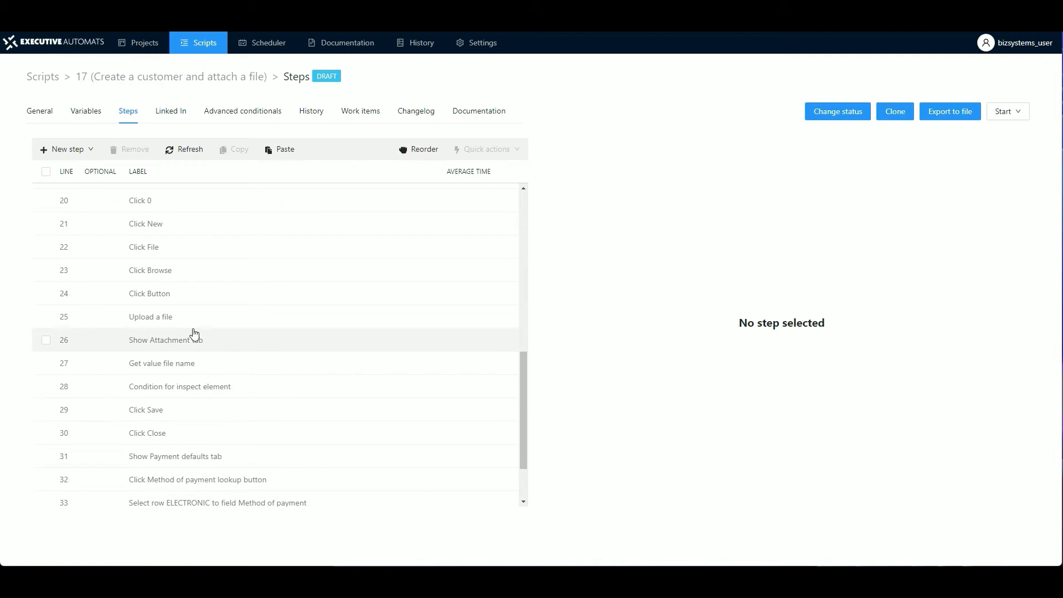
pyautogui.click(177, 319)
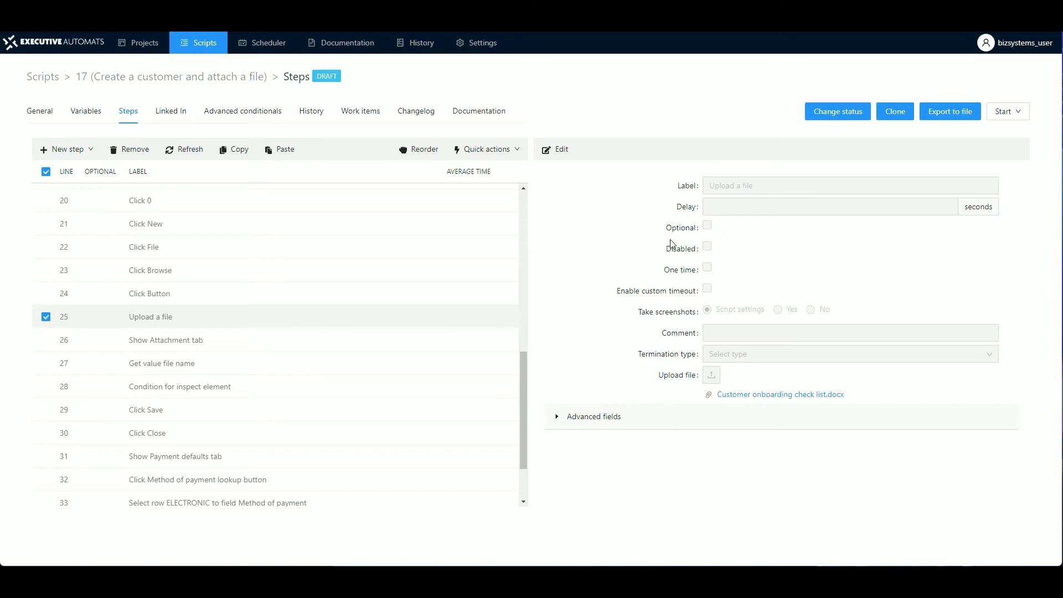
# Play the script in the foreground with the Advanced player in the current window, and close the player once the run ends
pyautogui.click(1019, 113)
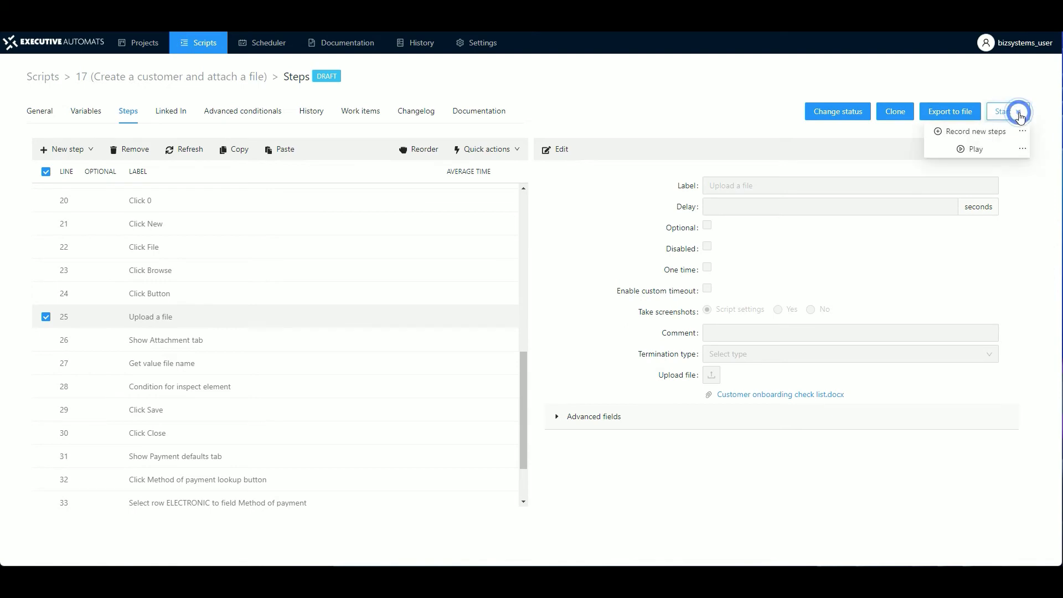
pyautogui.click(1023, 149)
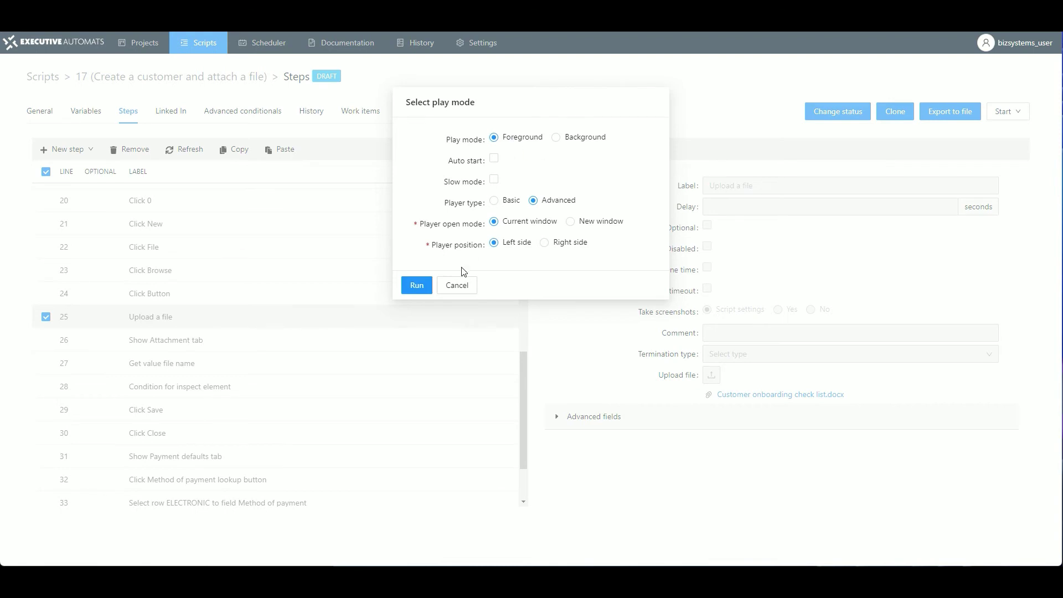
pyautogui.click(417, 285)
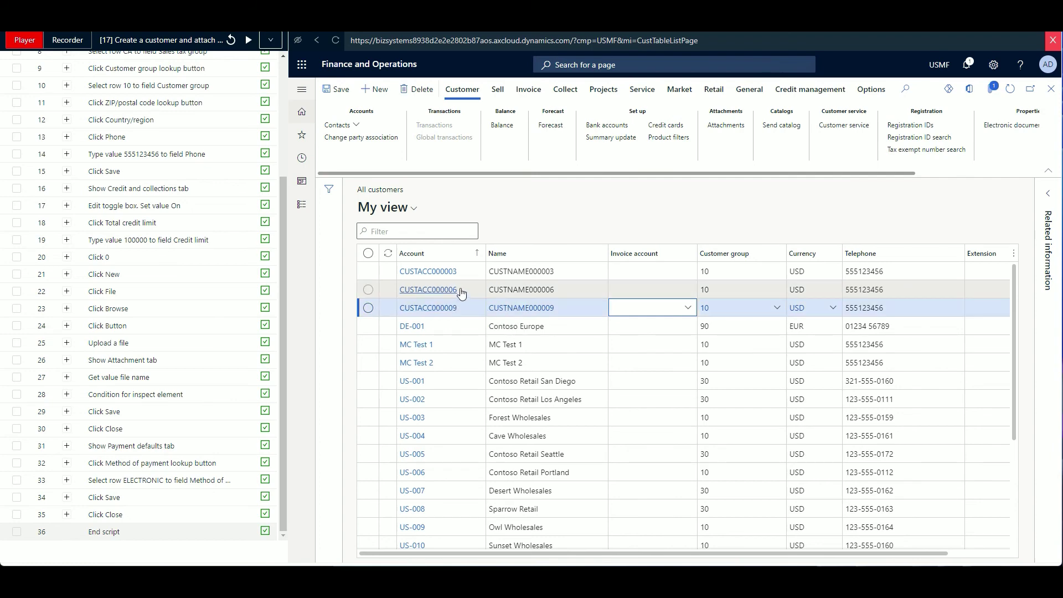
pyautogui.click(1053, 40)
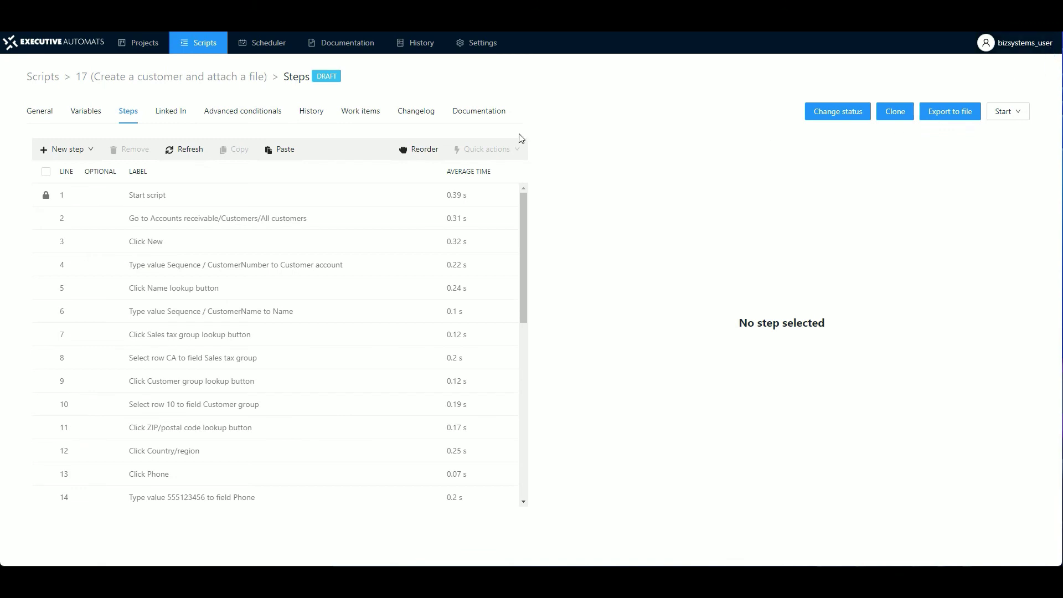
# Open the latest run in the script's history and review the status of its executed steps
pyautogui.click(314, 115)
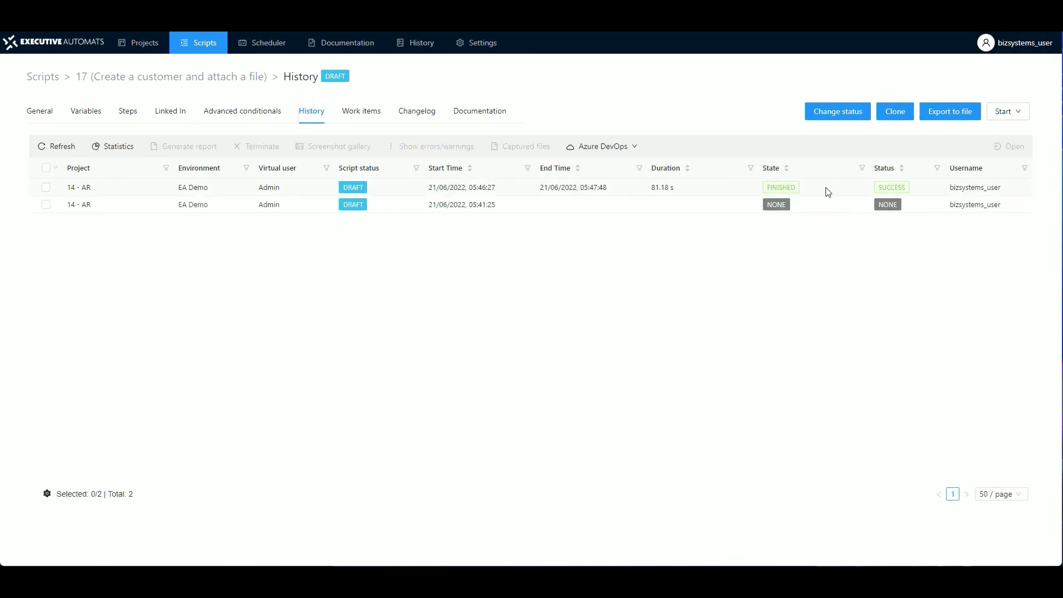
pyautogui.click(283, 189)
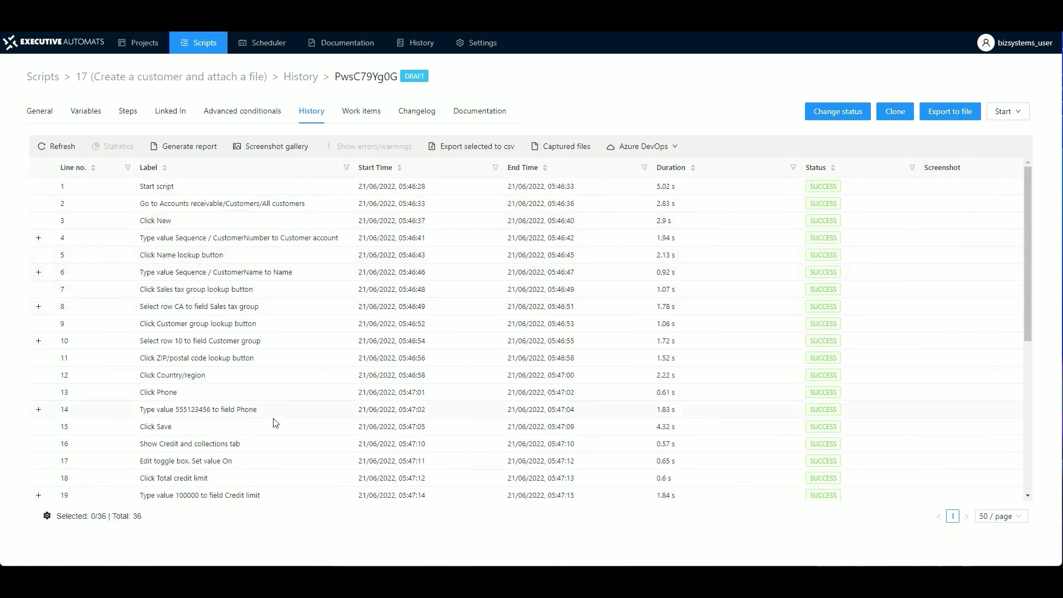
pyautogui.scroll(-3, 271, 425)
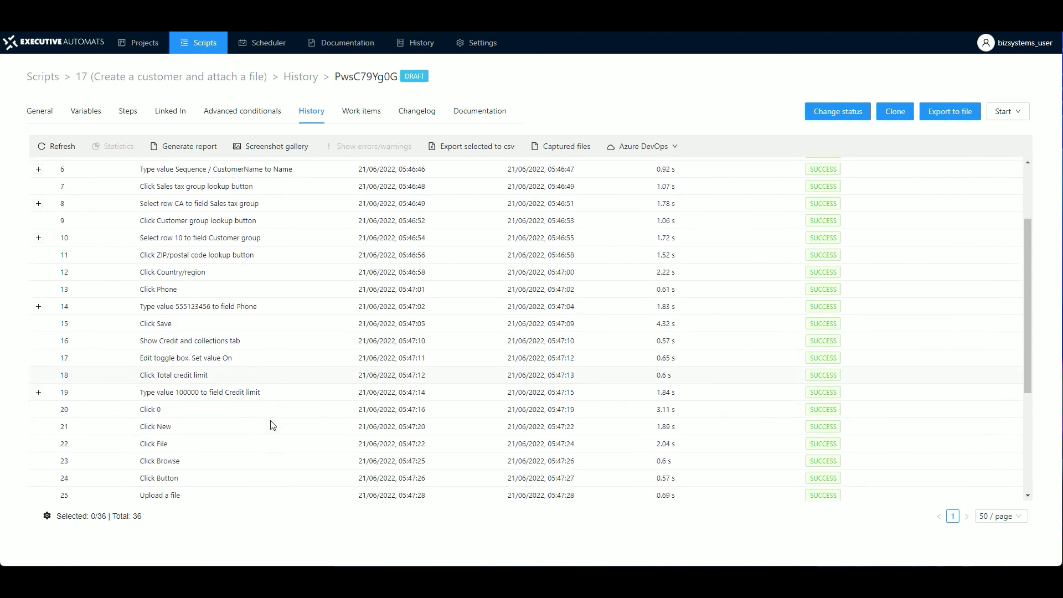
pyautogui.scroll(-1, 272, 425)
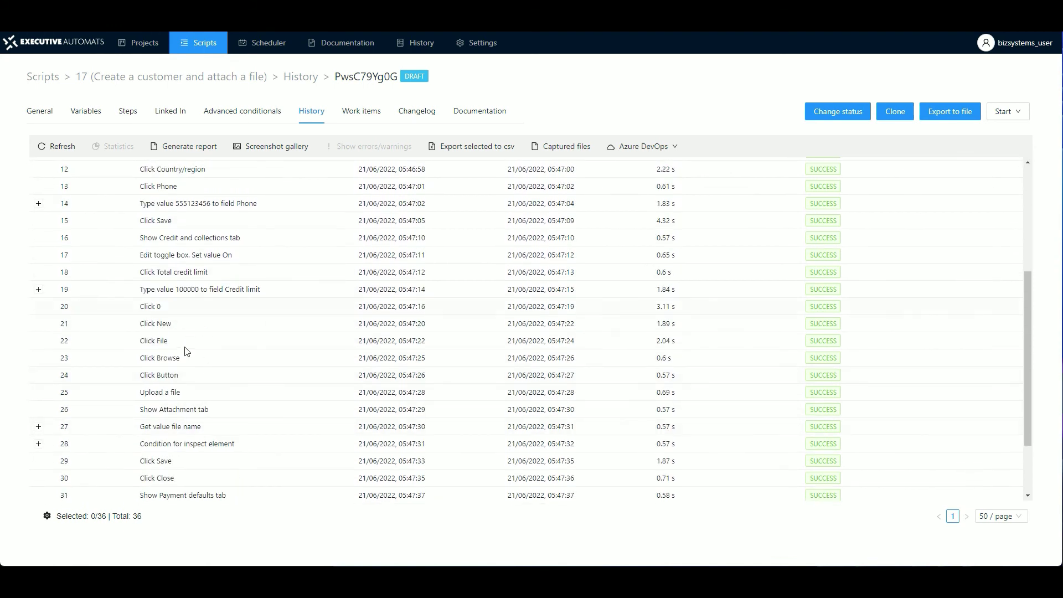
pyautogui.scroll(-2, 219, 430)
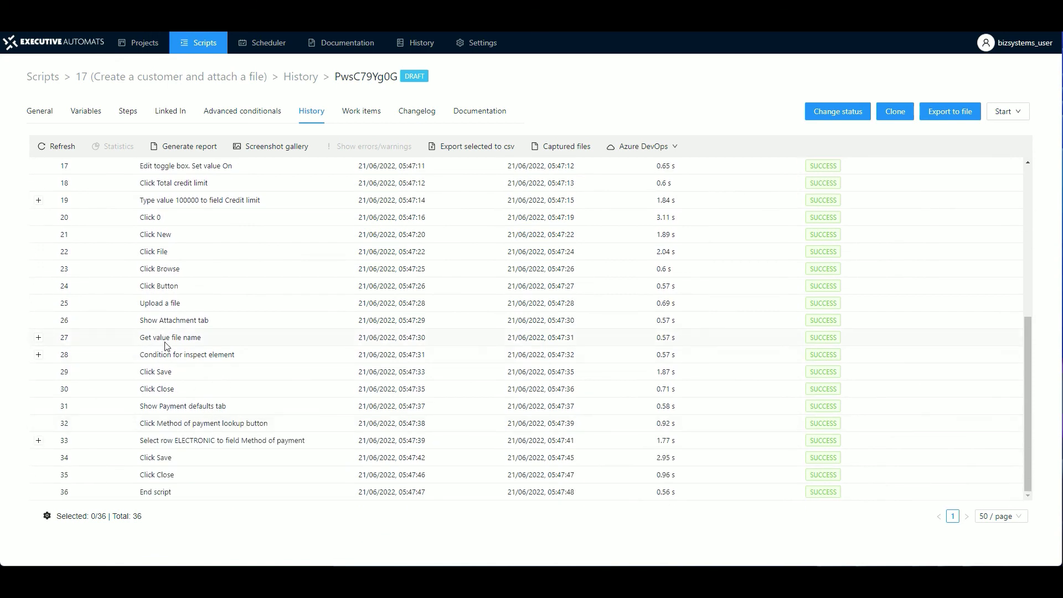
# Examine the run details of line 27 "Get value file name" and line 28 "Condition for inspect element"
pyautogui.click(38, 337)
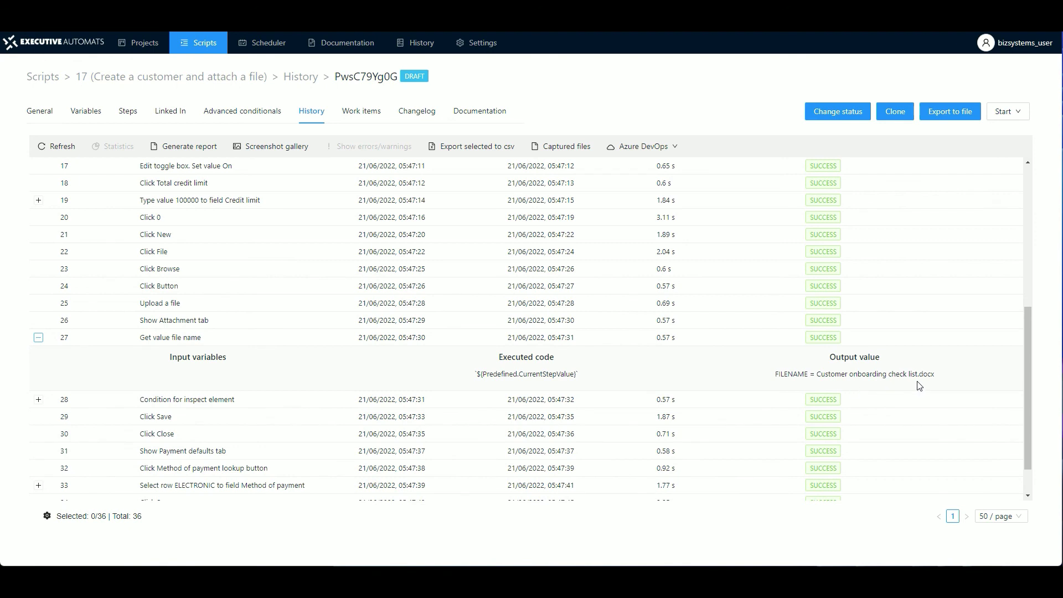
pyautogui.click(39, 337)
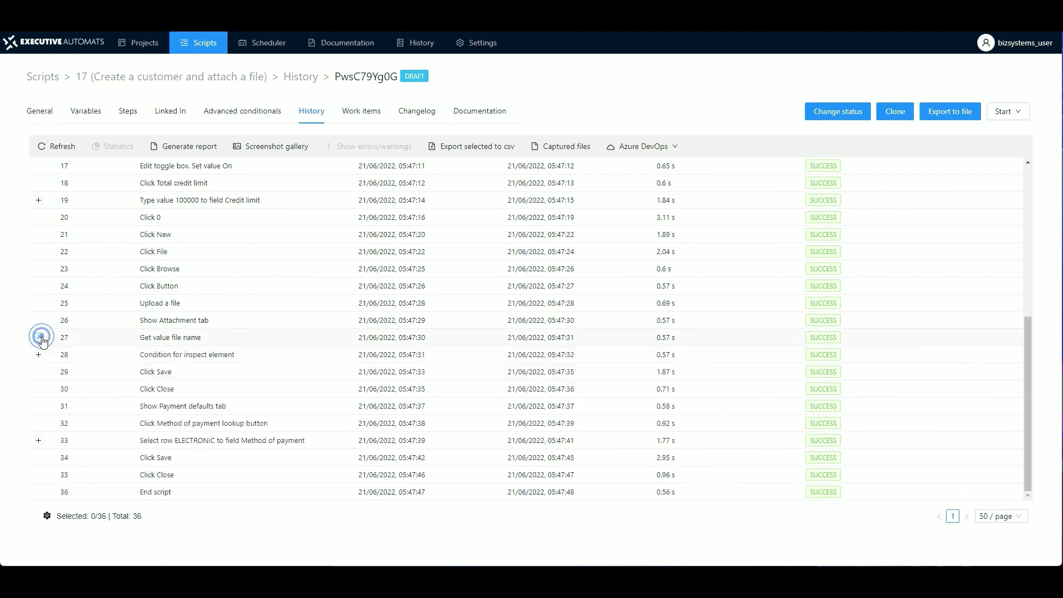
pyautogui.click(38, 355)
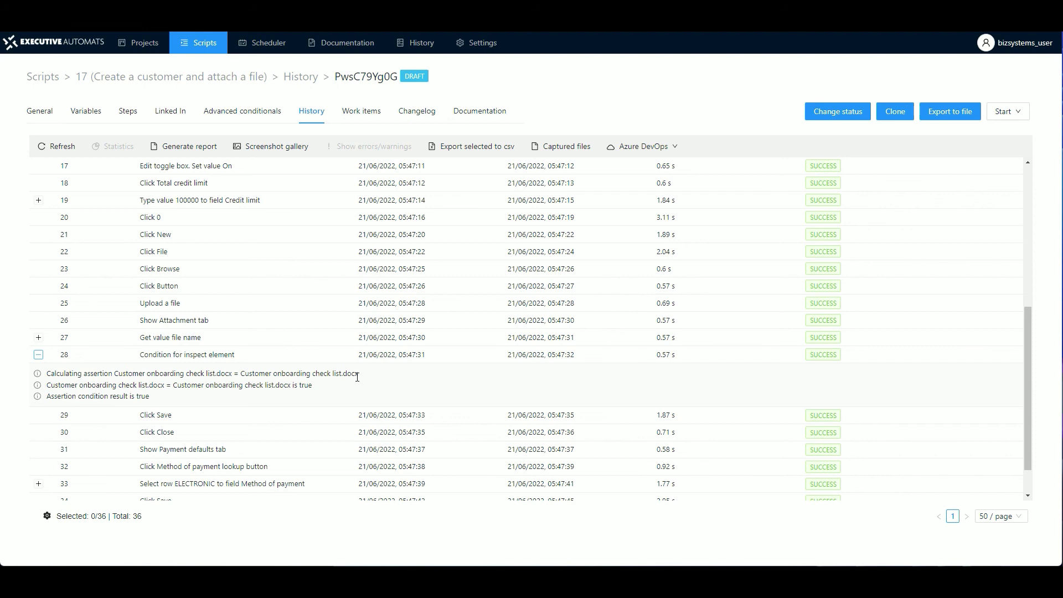
pyautogui.click(39, 355)
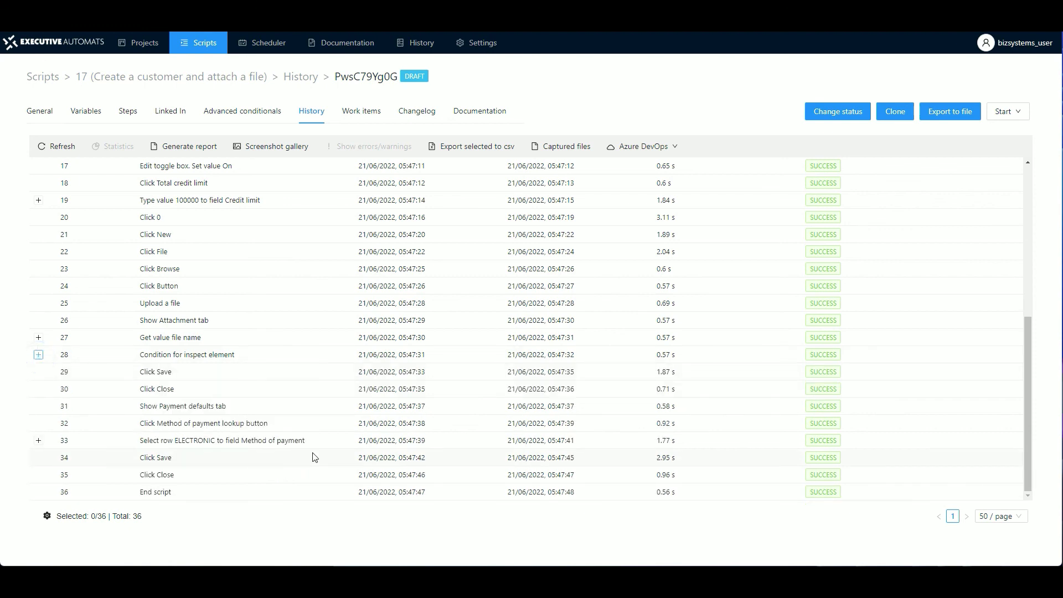